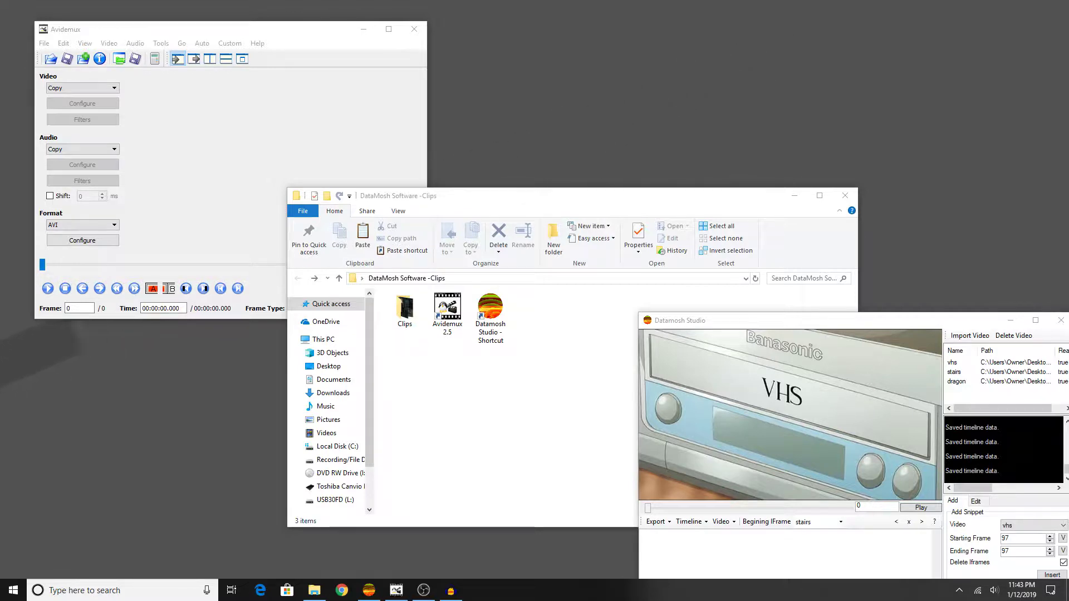
Switch to Datamosh Studio, maximize its window and preview the vhs clip
key(alt+Tab)
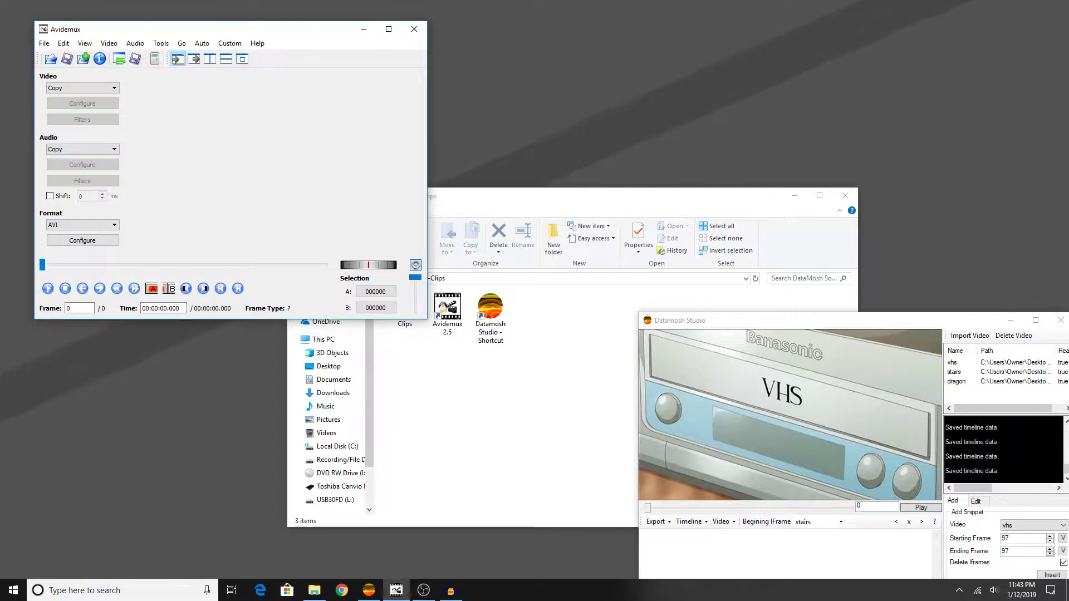
drag(678, 323, 658, 0)
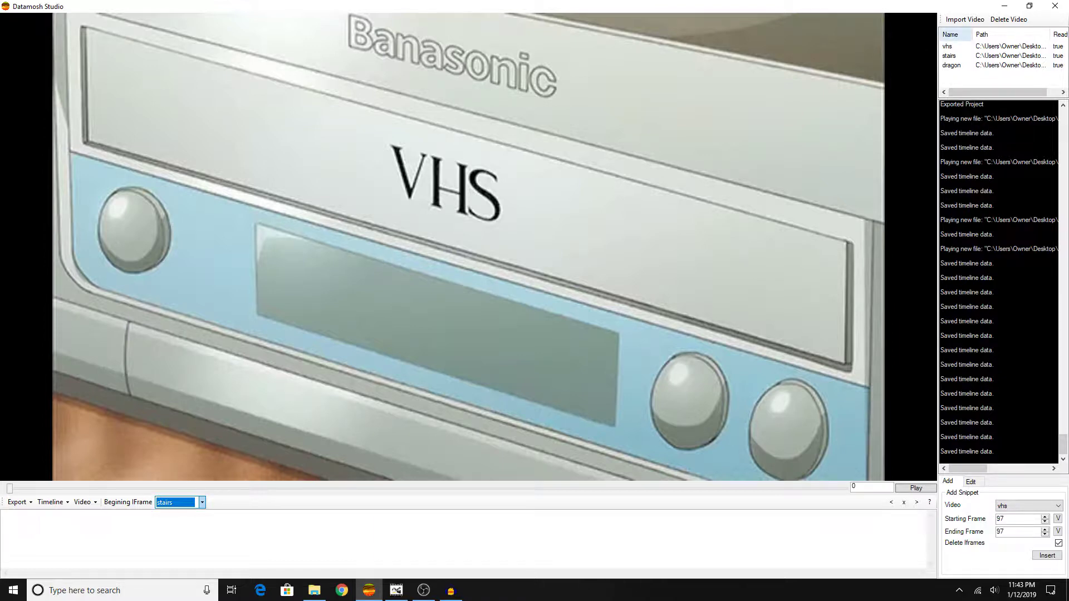
double_click(947, 46)
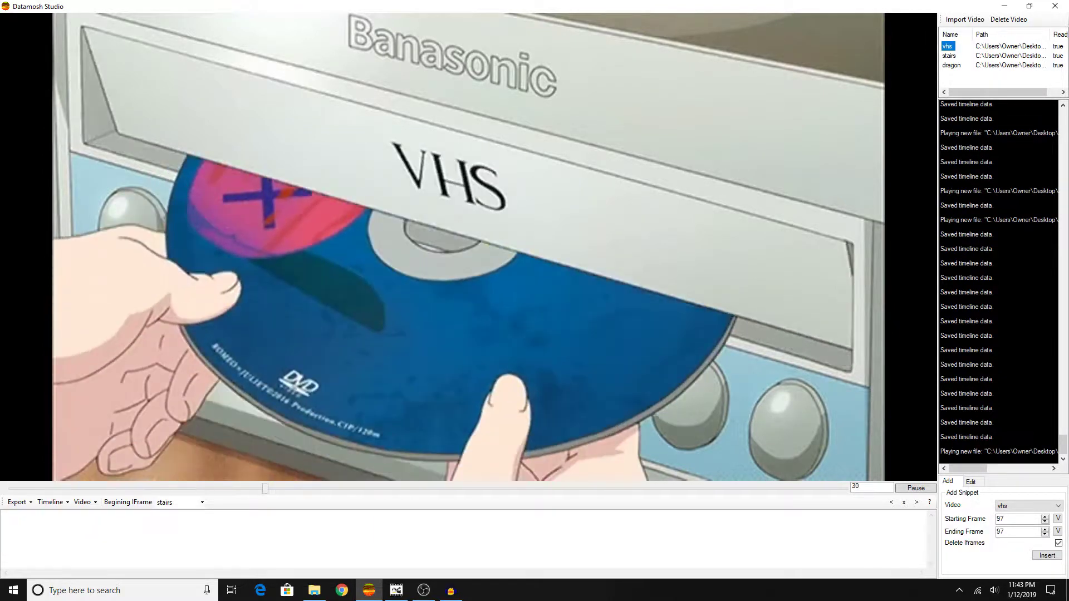
click(915, 488)
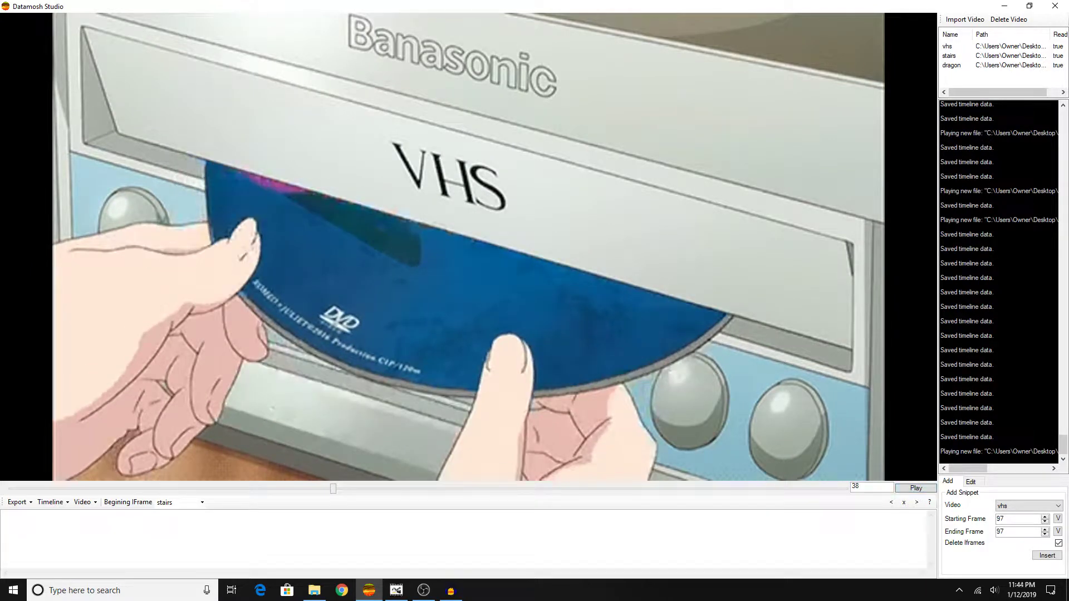
Set the vhs snippet's starting frame to 0 and its ending frame to 58
double_click(856, 487)
drag(333, 488, 9, 488)
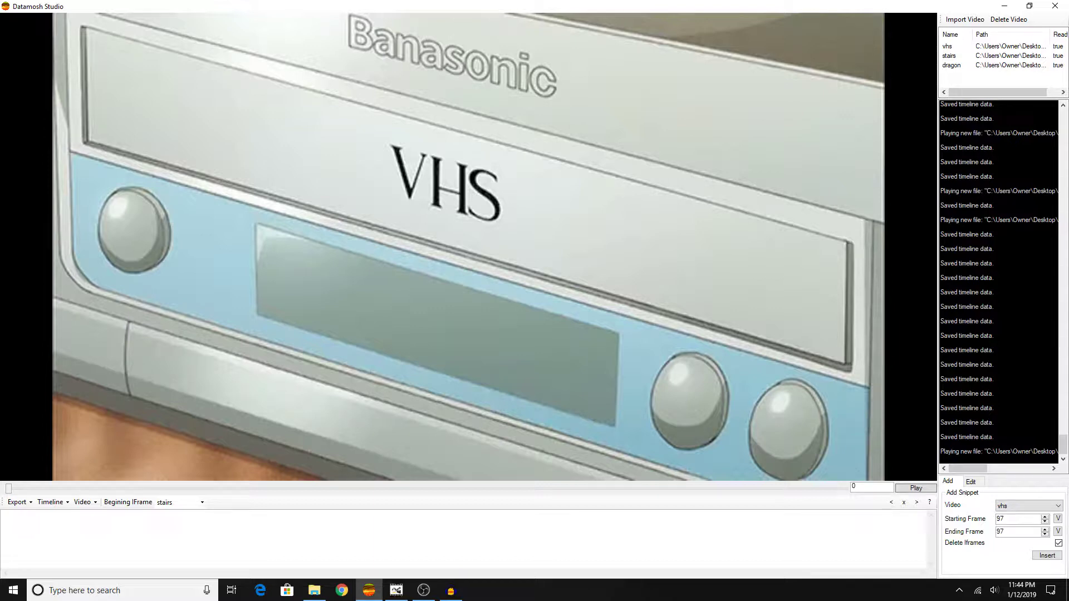
click(1058, 519)
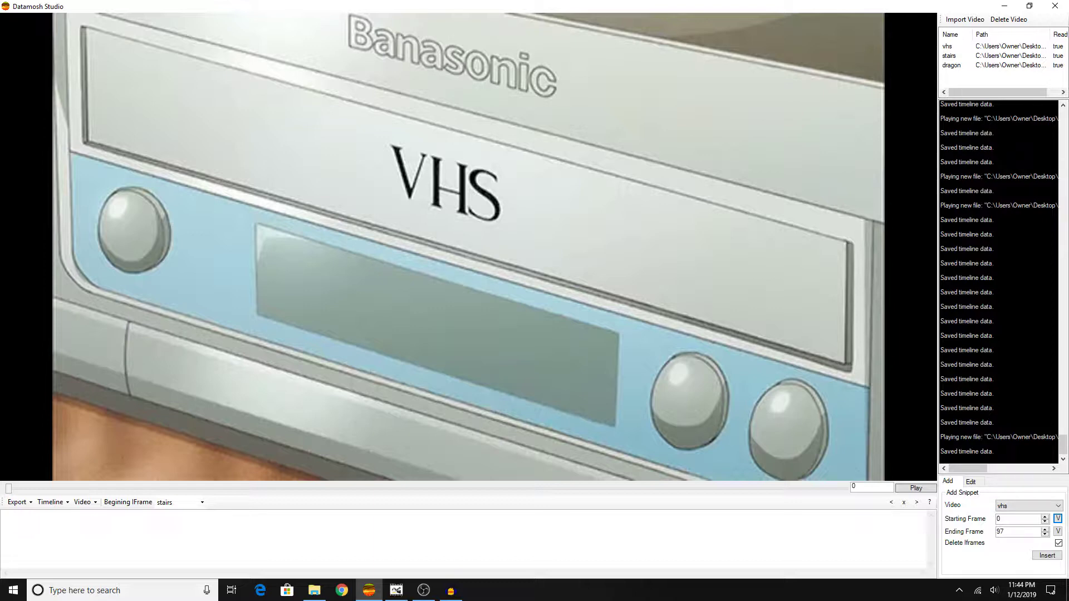
drag(8, 489, 507, 489)
click(1059, 532)
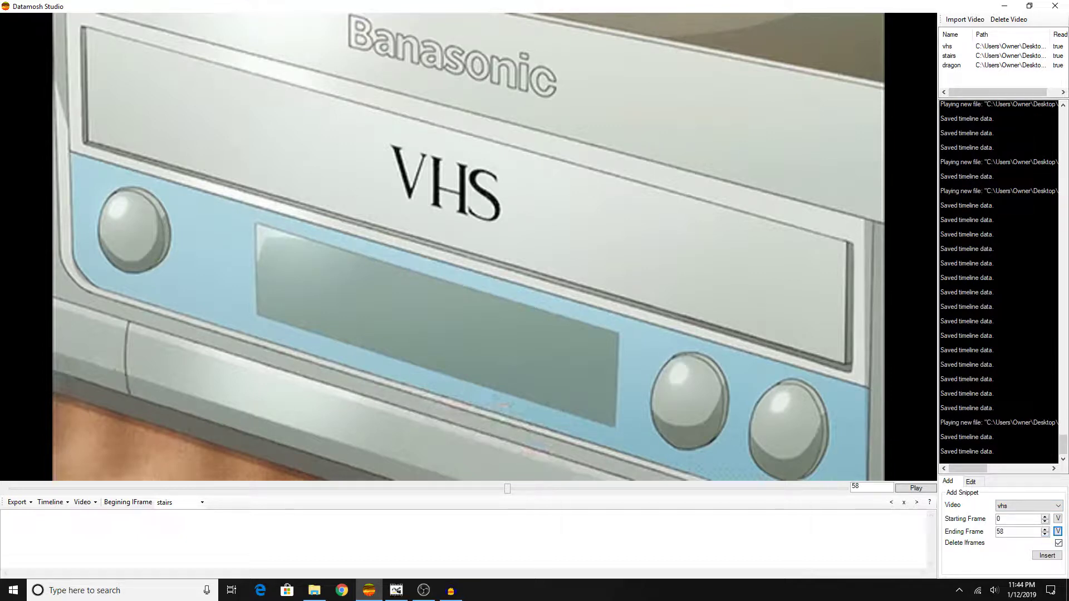
Insert the vhs snippet into the timeline with Delete Iframes turned off
double_click(856, 486)
double_click(1000, 532)
double_click(856, 486)
click(1059, 543)
click(1046, 556)
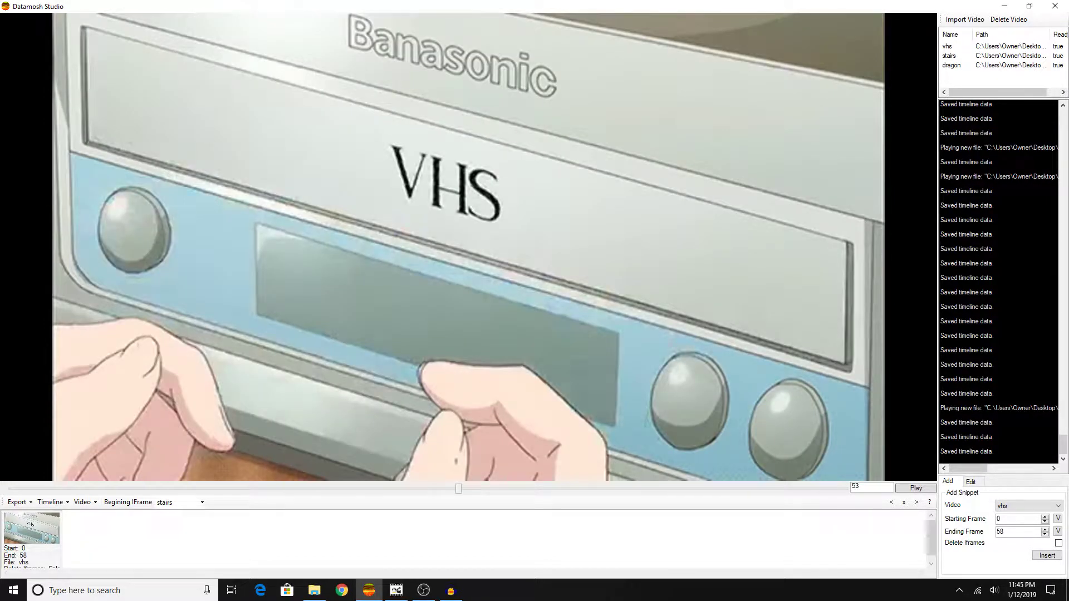
Set the timeline's beginning I-frame to vhs
scroll(445, 540, down, 1)
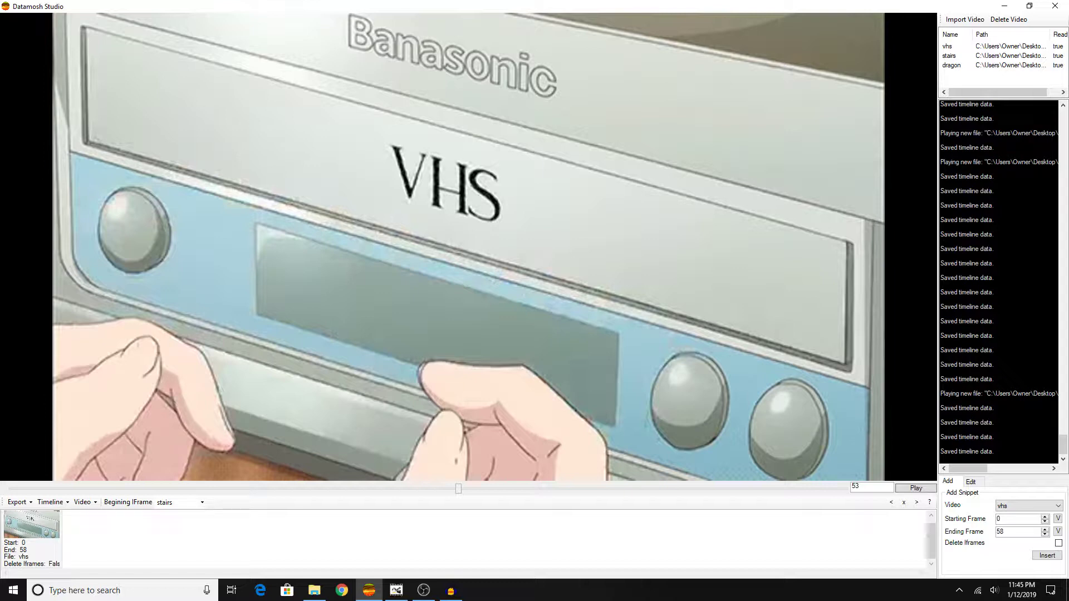
click(32, 539)
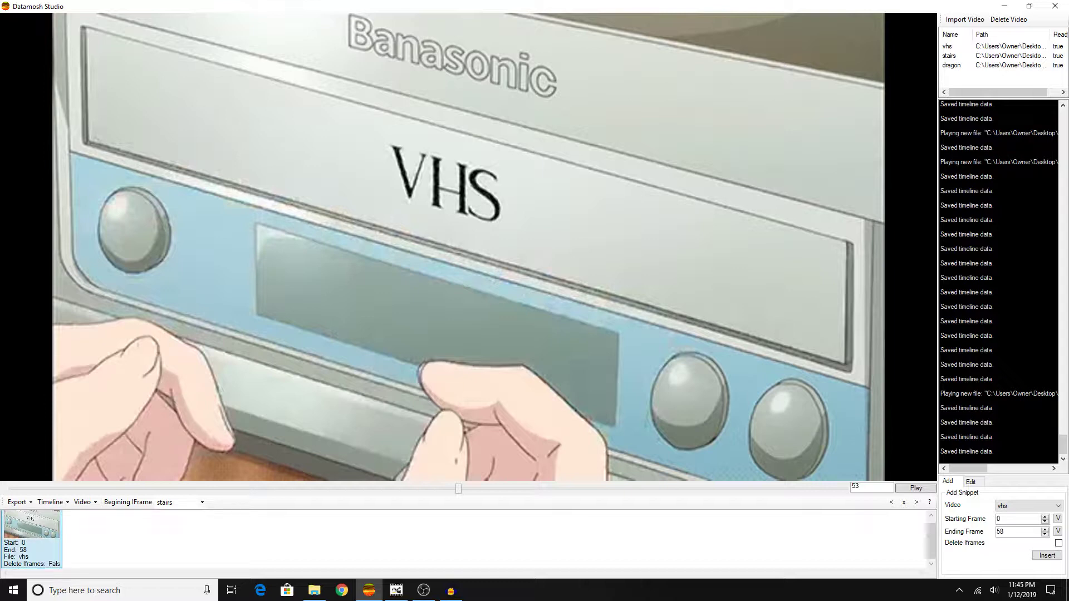
click(201, 503)
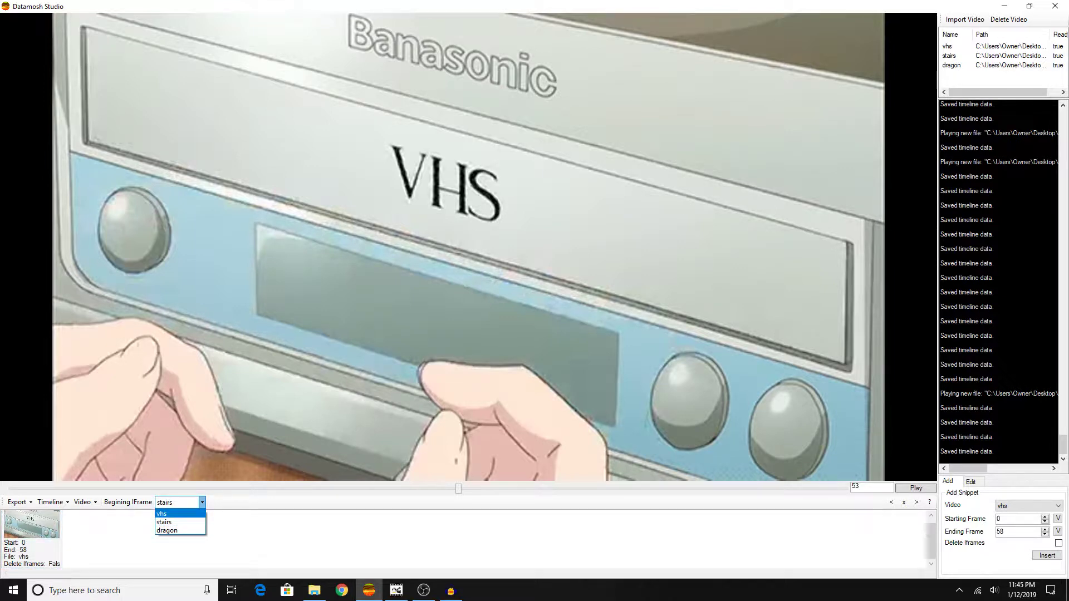
click(180, 514)
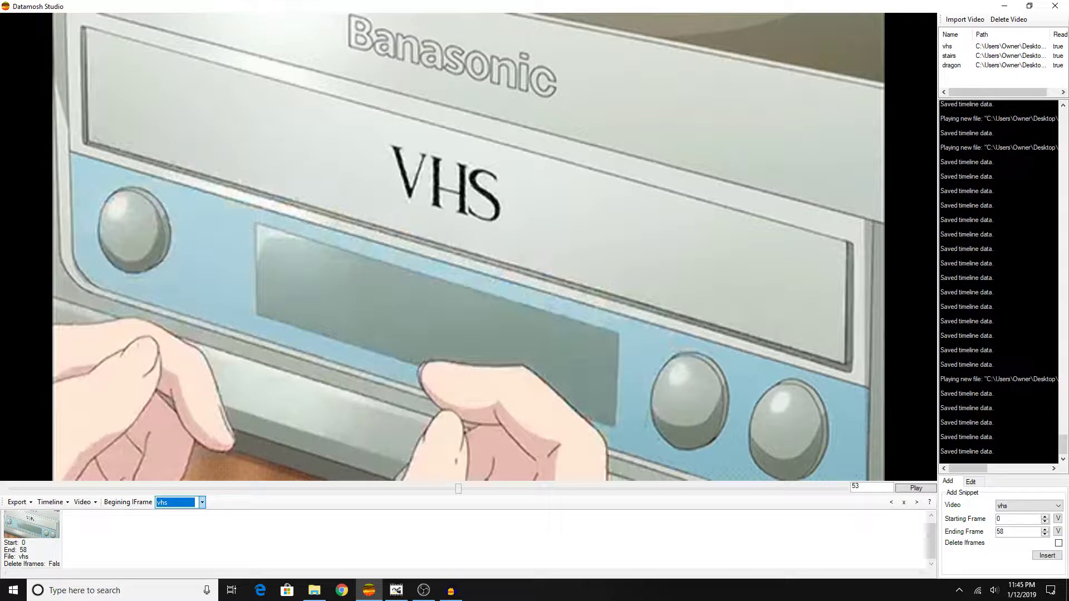
Insert a stairs snippet running from frame 192 to 320 with Delete Iframes turned on
click(1058, 543)
double_click(949, 55)
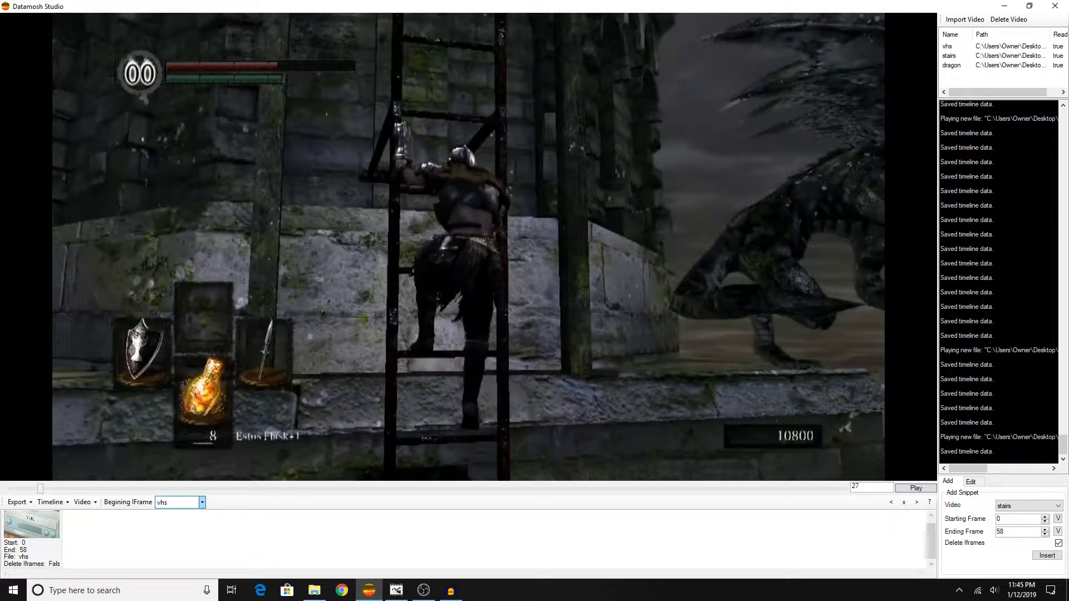
drag(40, 489, 234, 489)
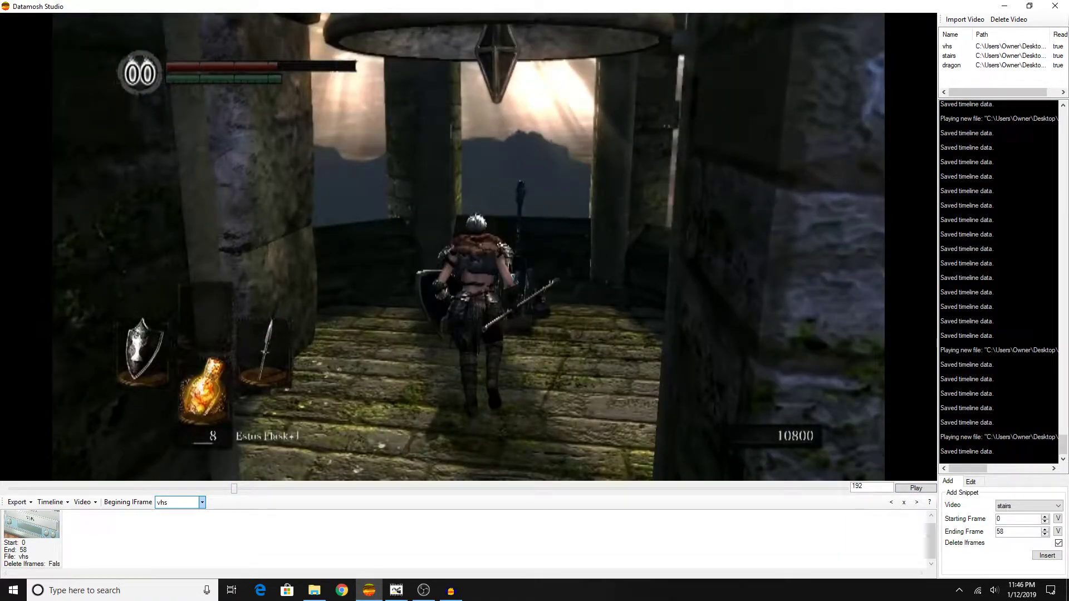
click(1057, 519)
drag(234, 488, 385, 488)
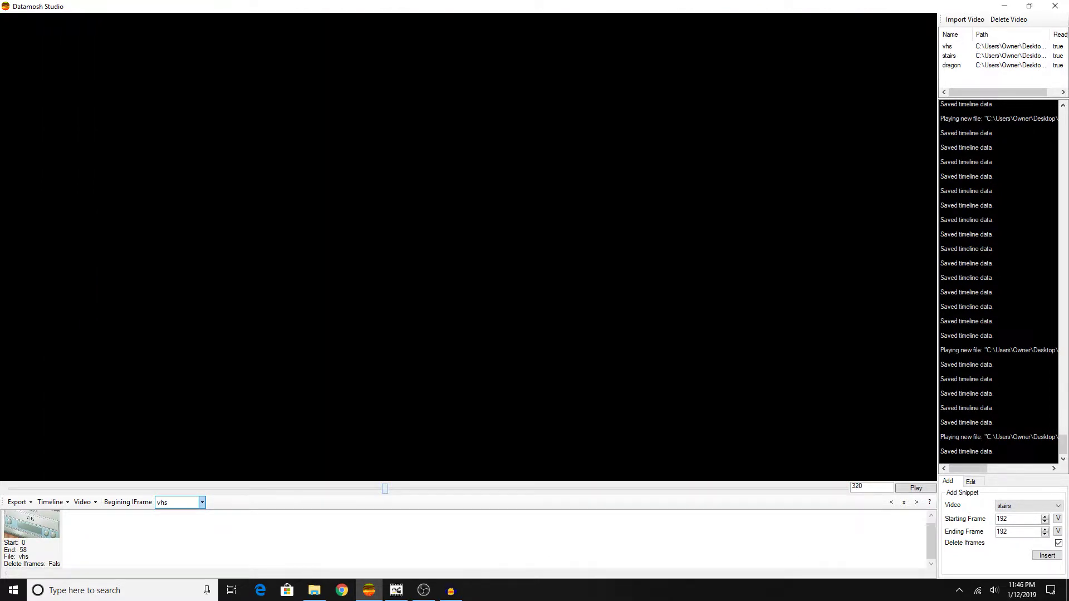
click(1057, 531)
click(1047, 556)
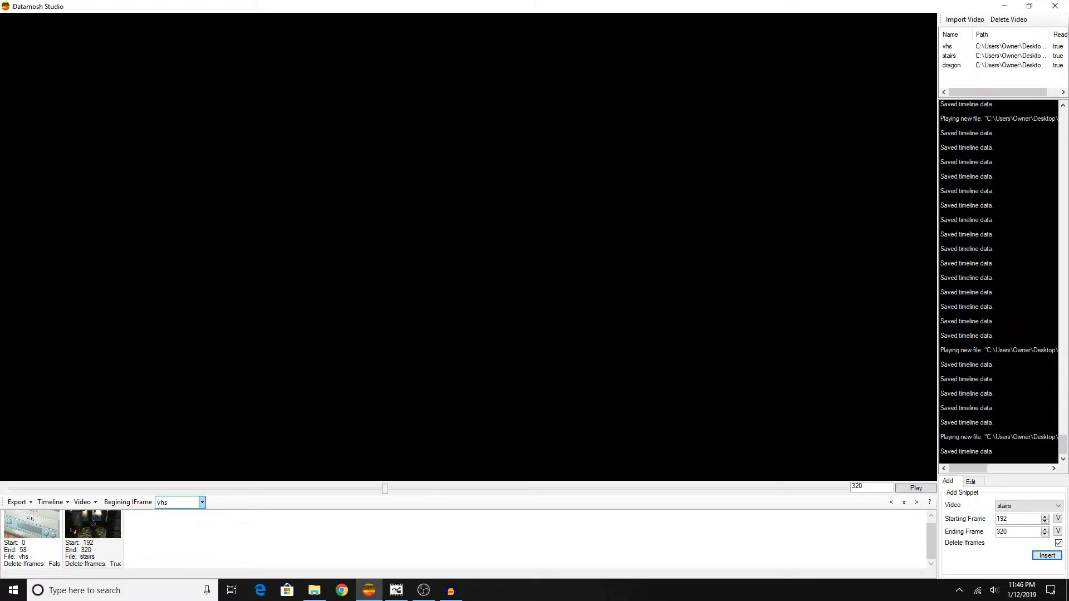
scroll(178, 538, up, 1)
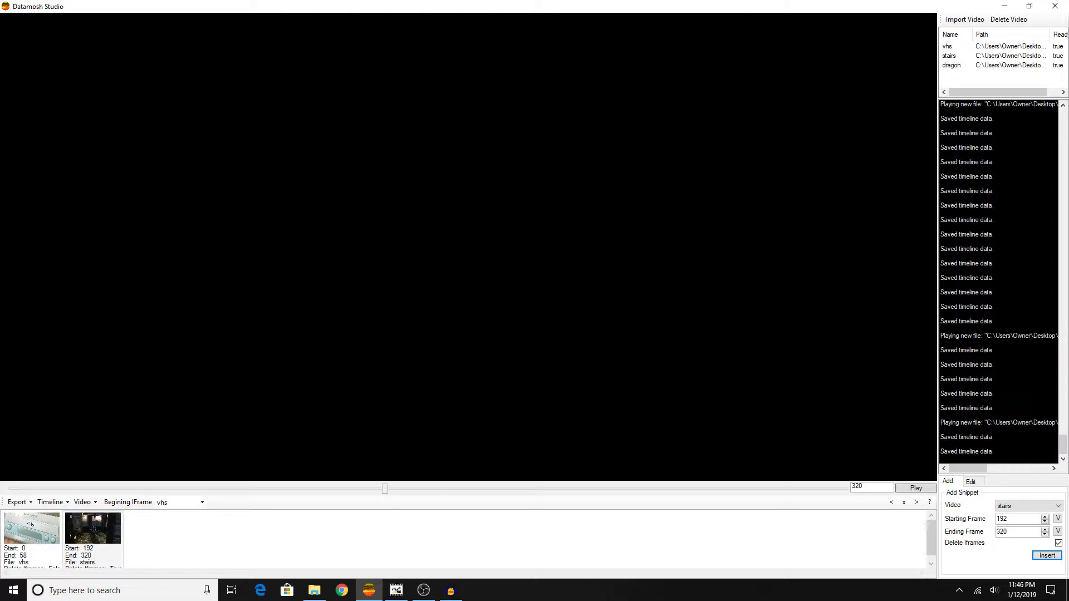
Insert a dragon snippet running from frame 220 to 348 with Delete Iframes kept on
double_click(951, 65)
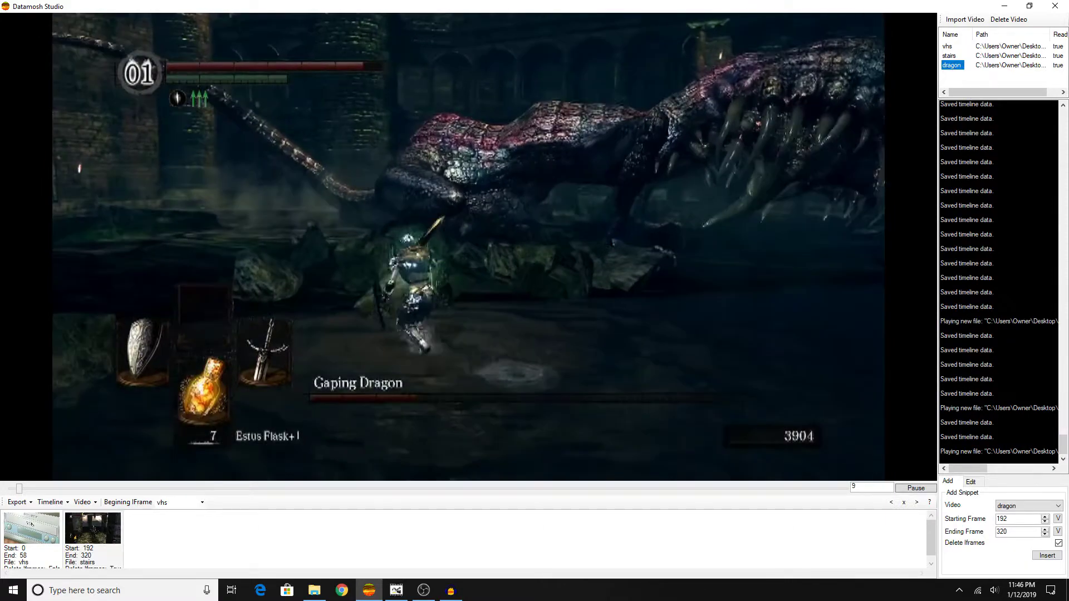
click(915, 488)
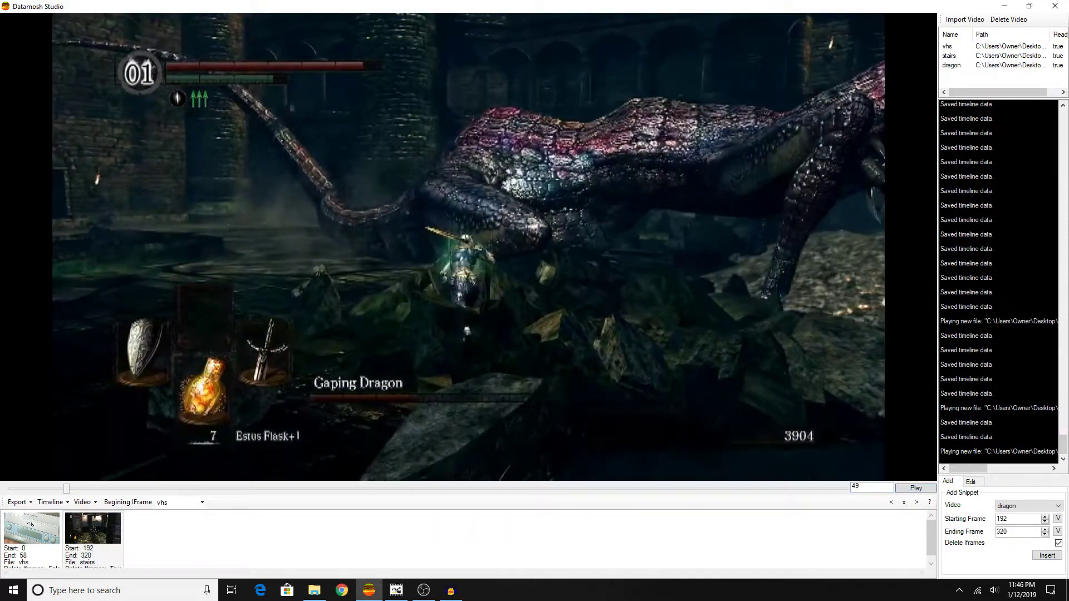
drag(67, 488, 417, 489)
click(1058, 519)
click(1058, 531)
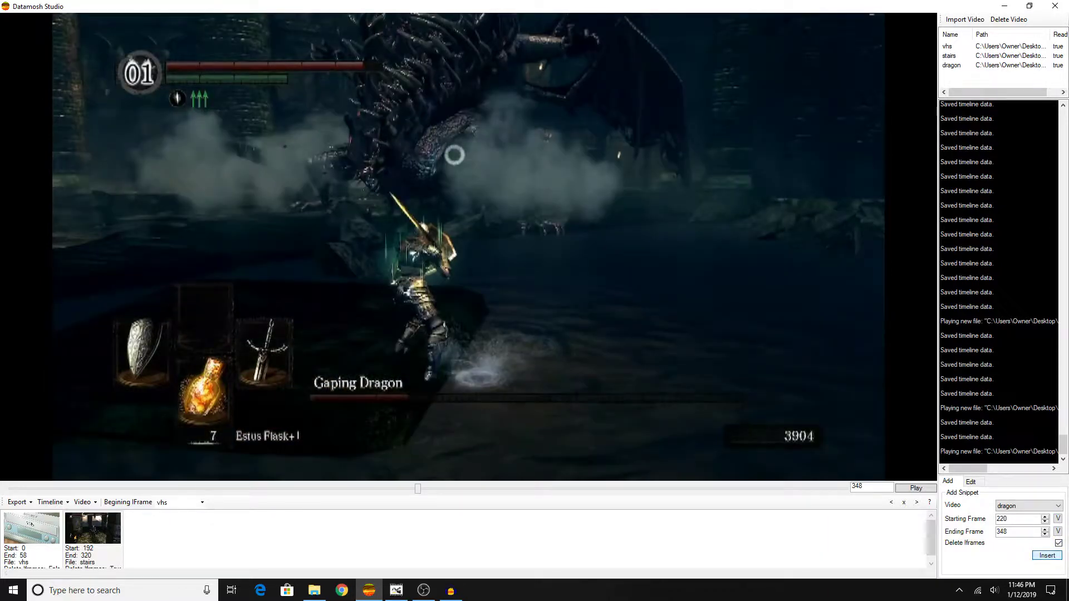
click(1047, 556)
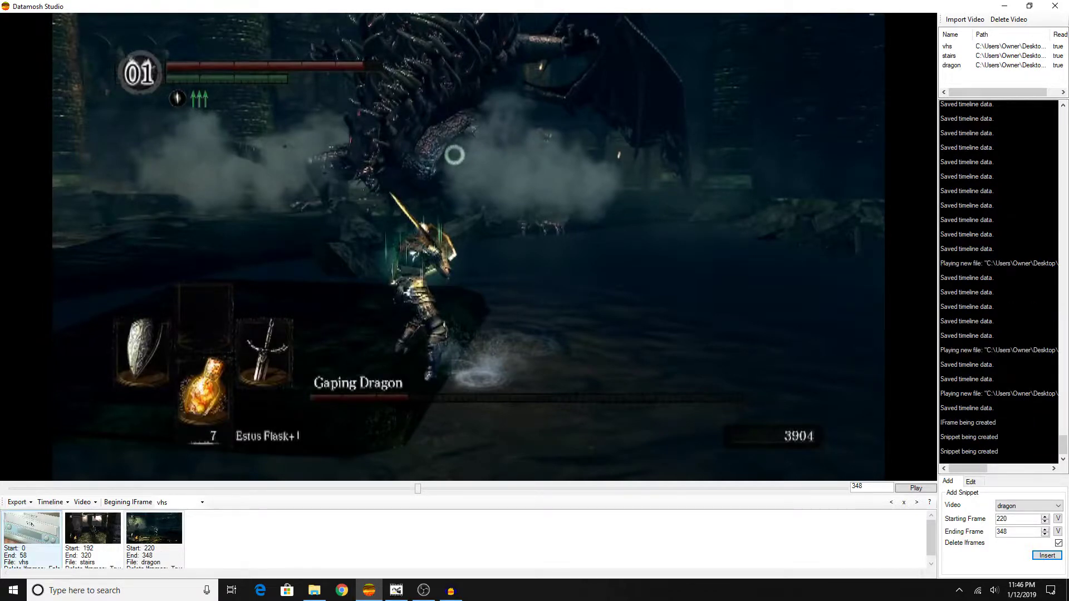
Export the three-snippet project and play back the datamoshed result
click(18, 501)
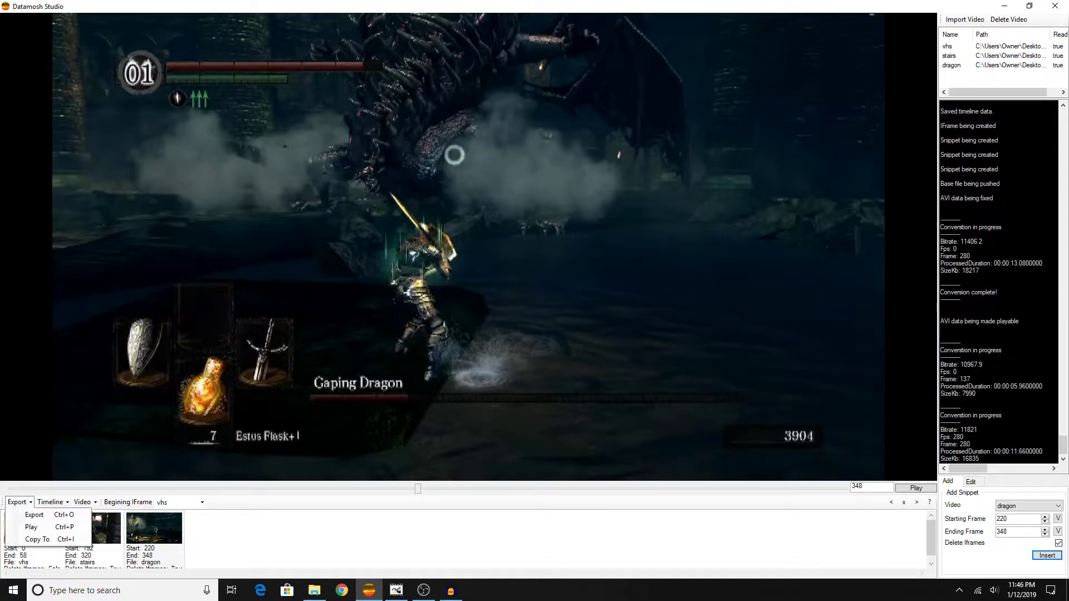
click(31, 527)
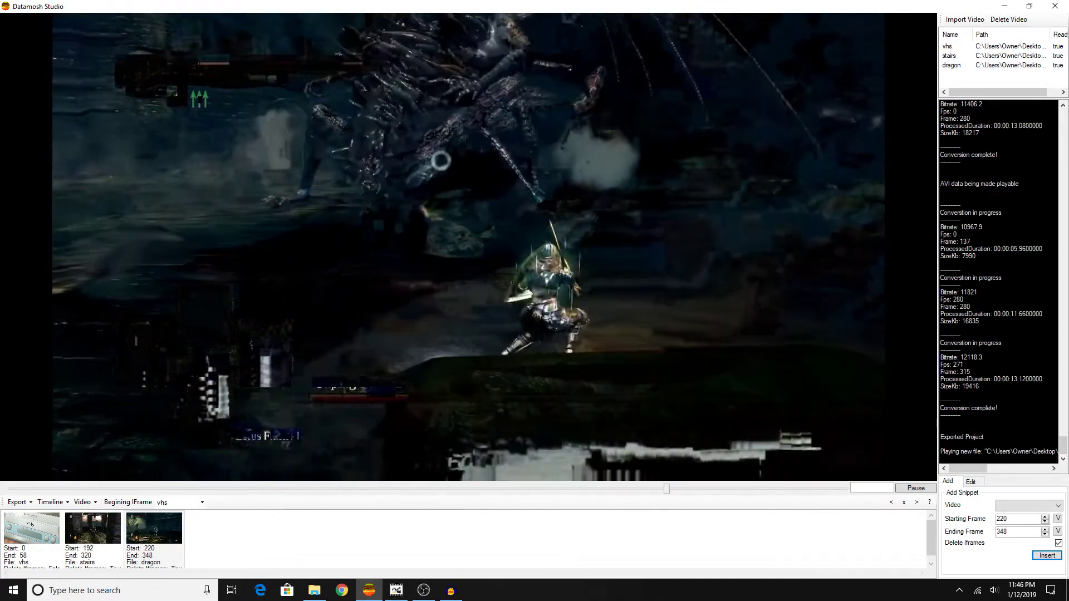
click(917, 488)
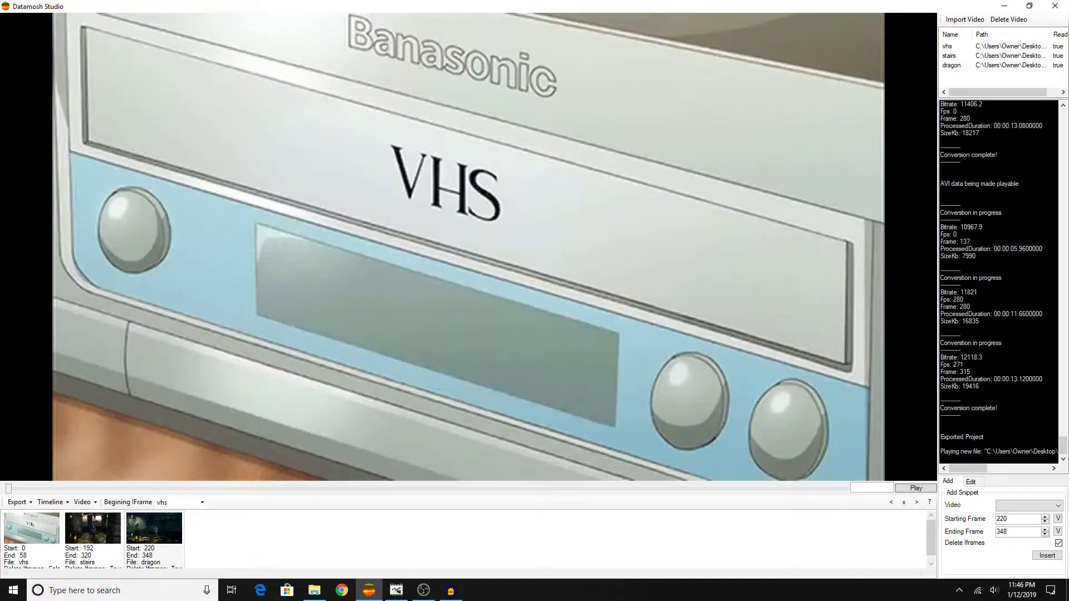
click(917, 488)
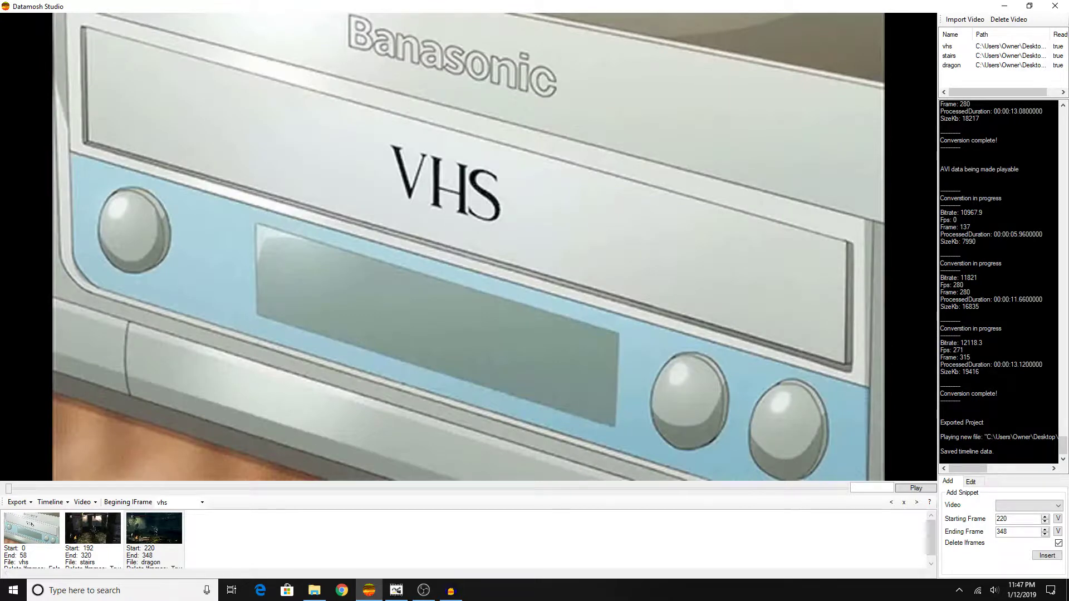
Move the vhs snippet behind the stairs snippet in the timeline
click(32, 527)
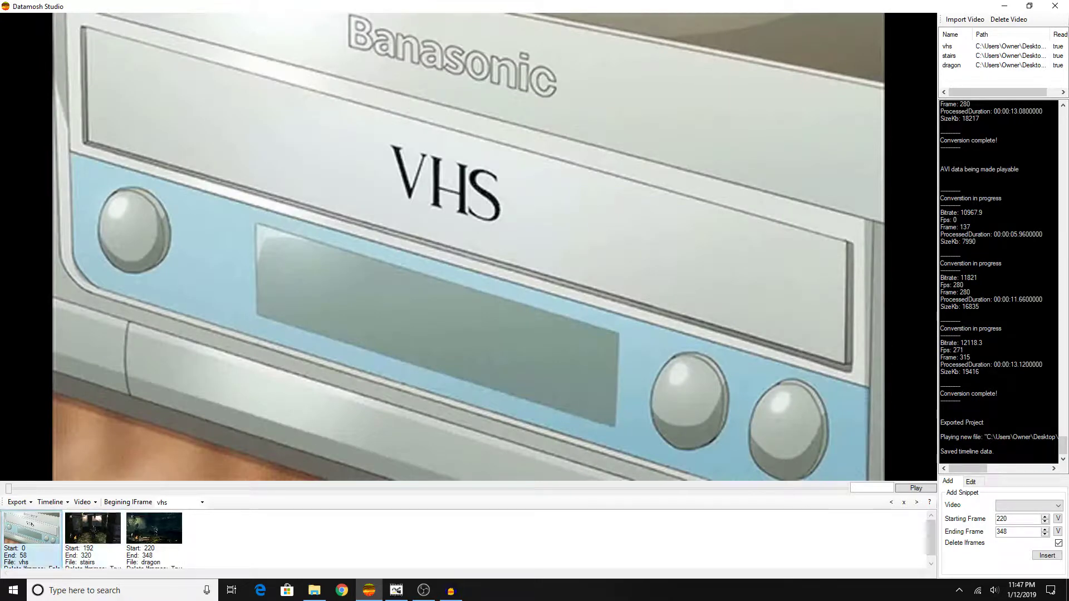
drag(31, 524, 93, 524)
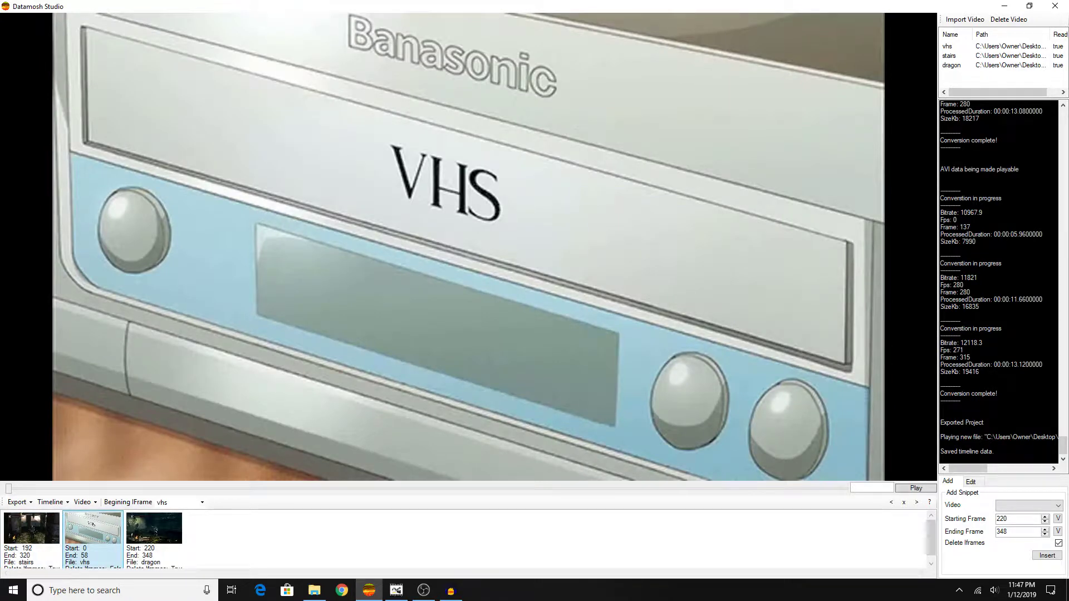
Edit the stairs snippet to turn off Delete Iframes and save the change
double_click(31, 527)
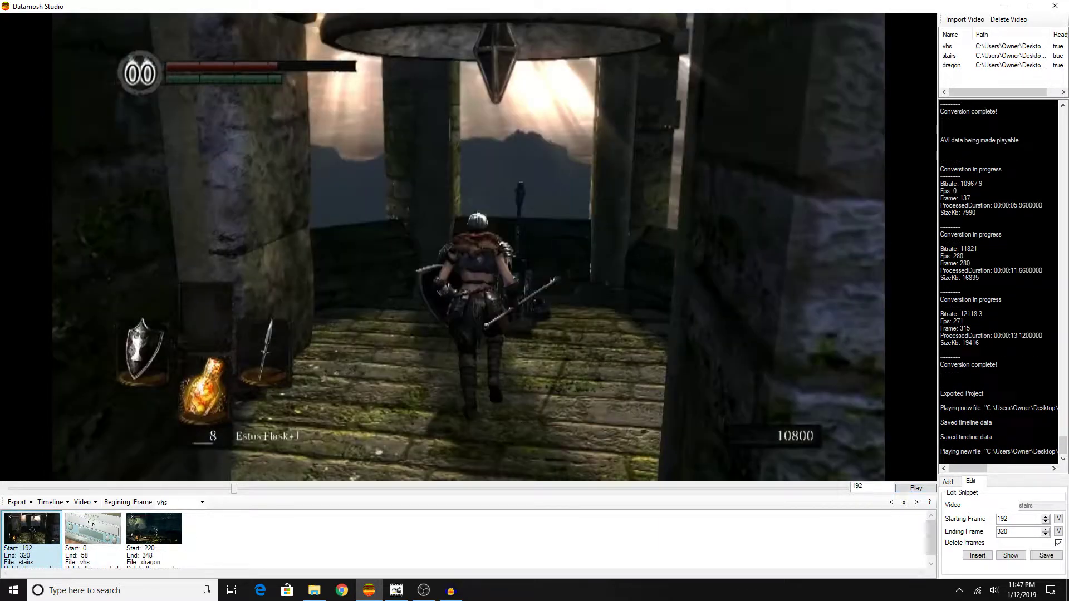
click(93, 527)
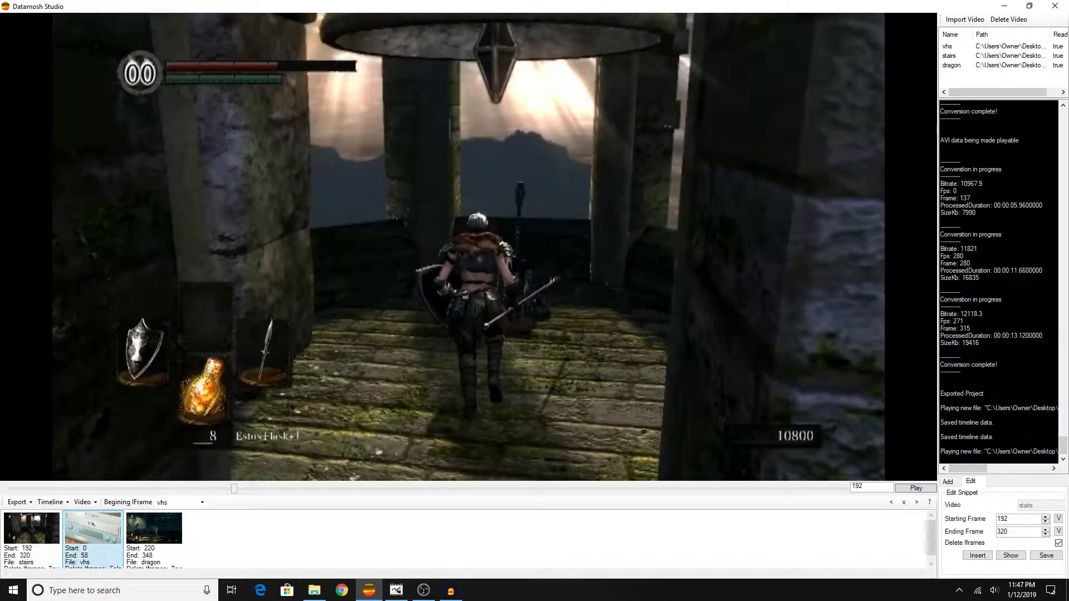
scroll(93, 538, down, 1)
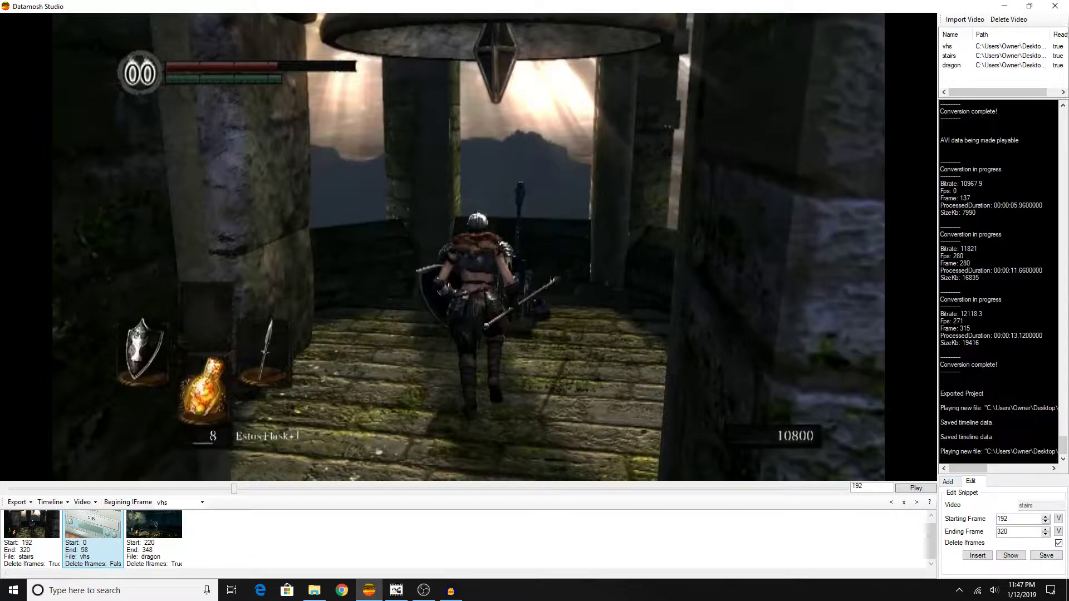
click(1058, 543)
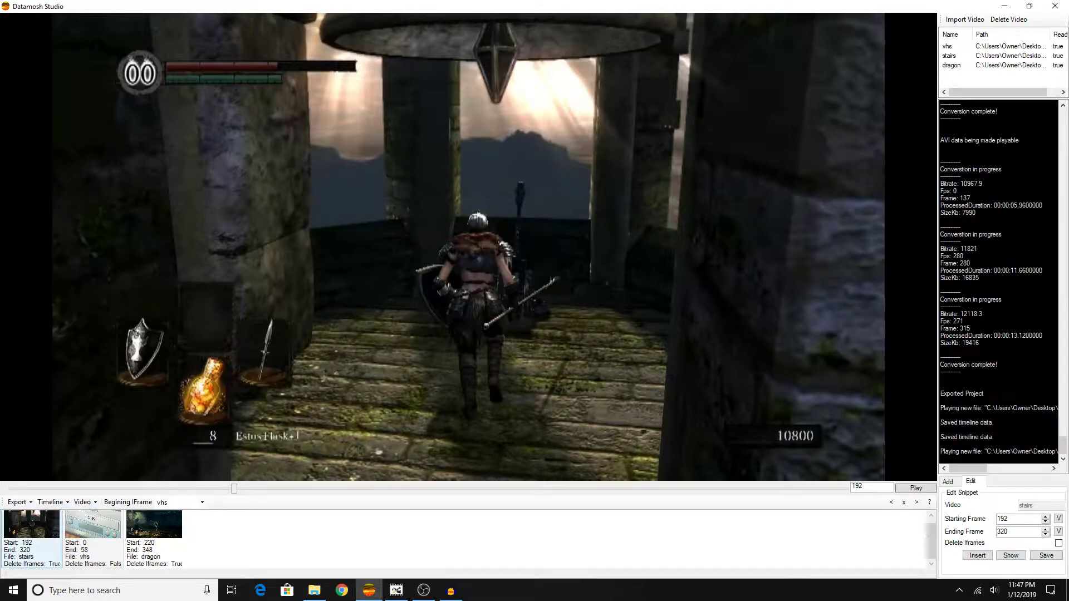
click(31, 537)
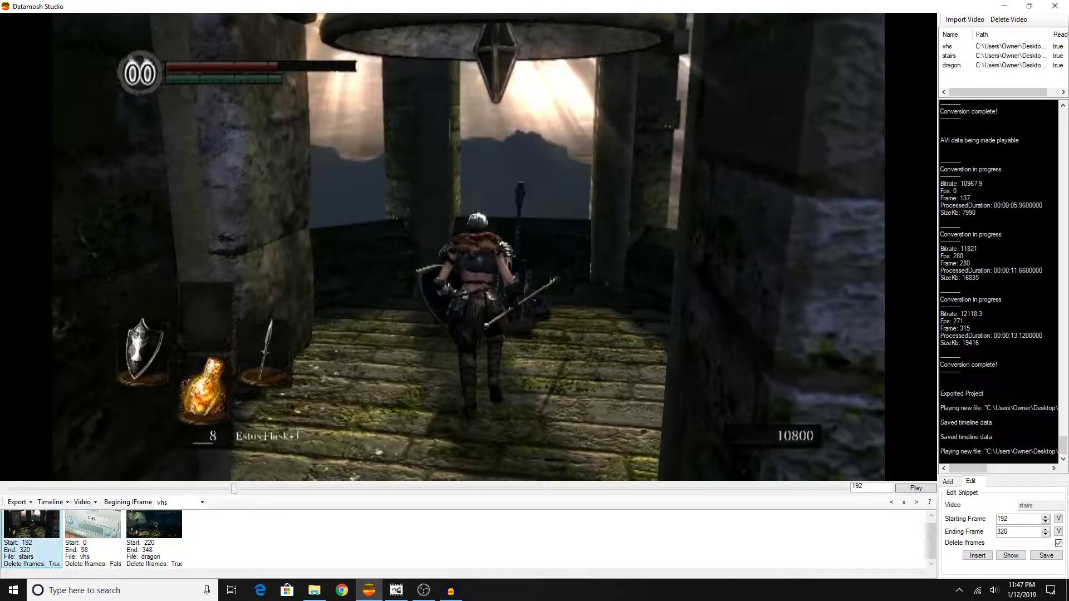
click(1059, 543)
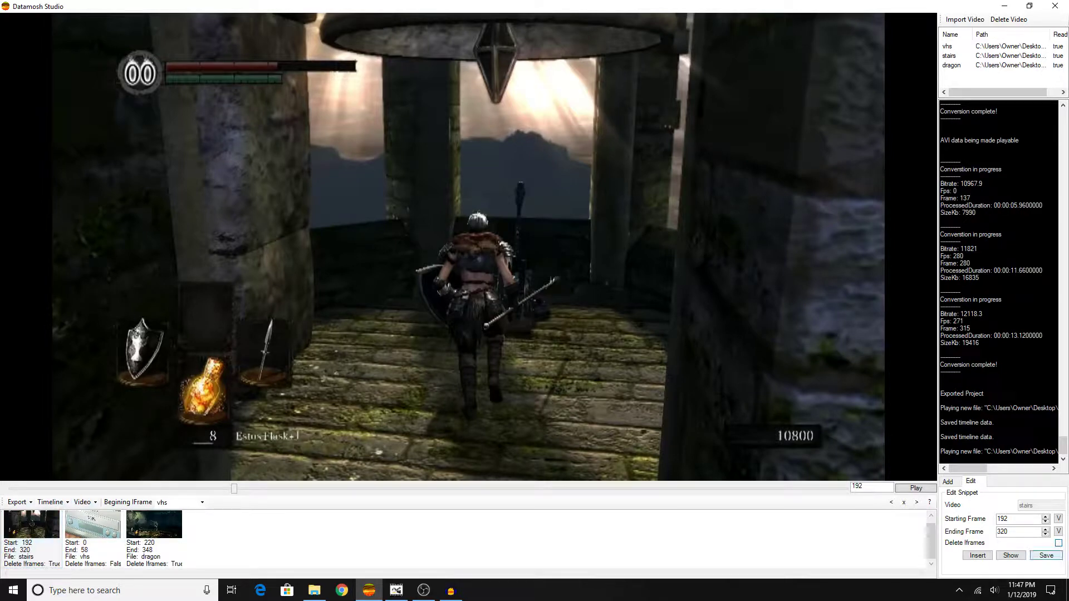
click(1046, 555)
Edit the vhs snippet to turn on Delete Iframes and save the change
click(93, 524)
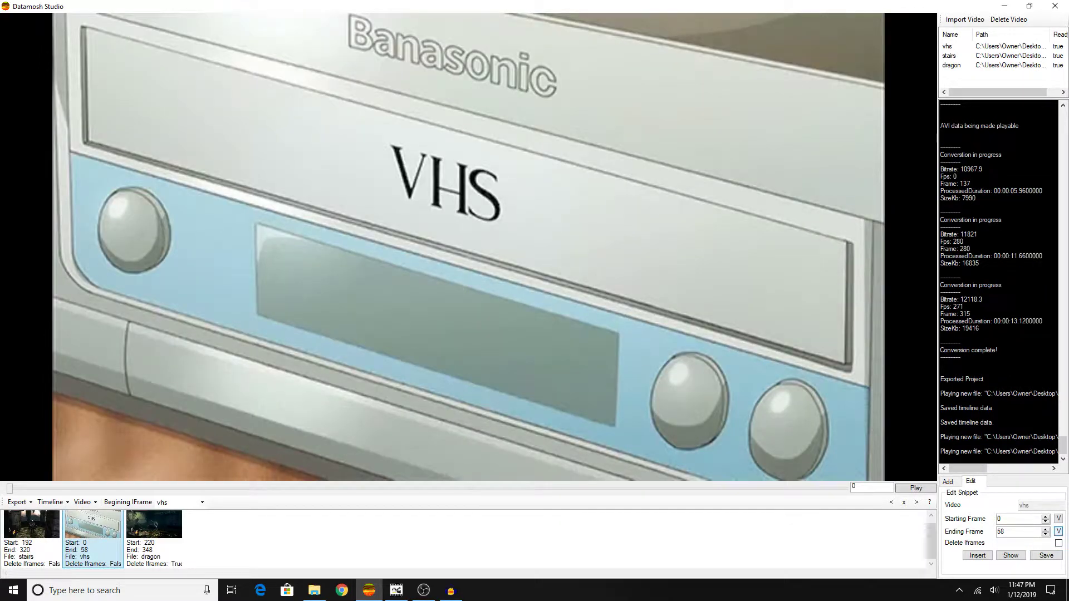
click(1058, 543)
click(1046, 555)
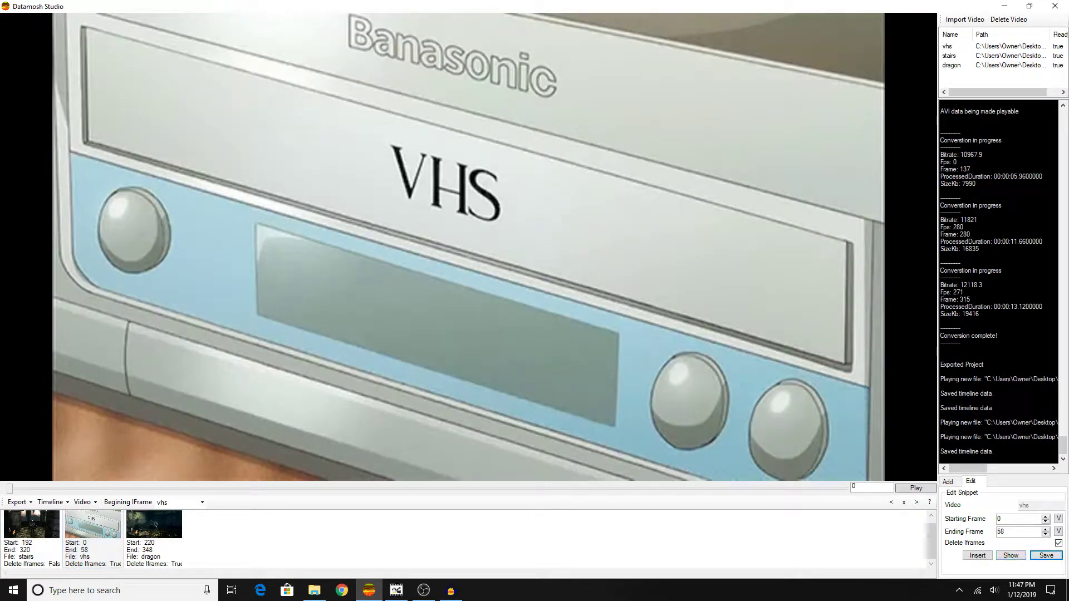
Set the project's beginning I-frame to the stairs video
click(202, 503)
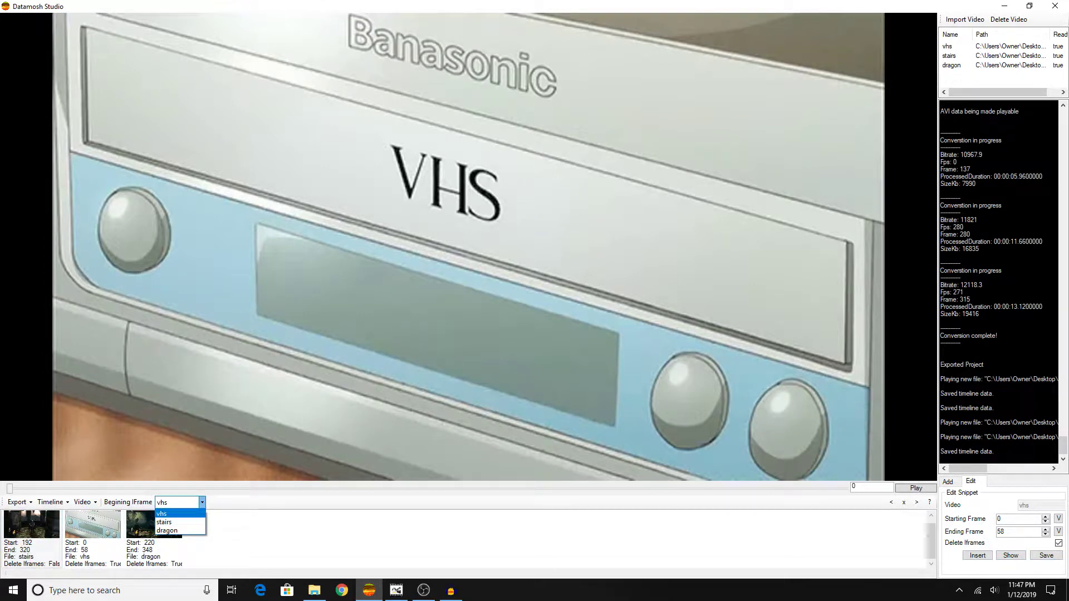
click(167, 523)
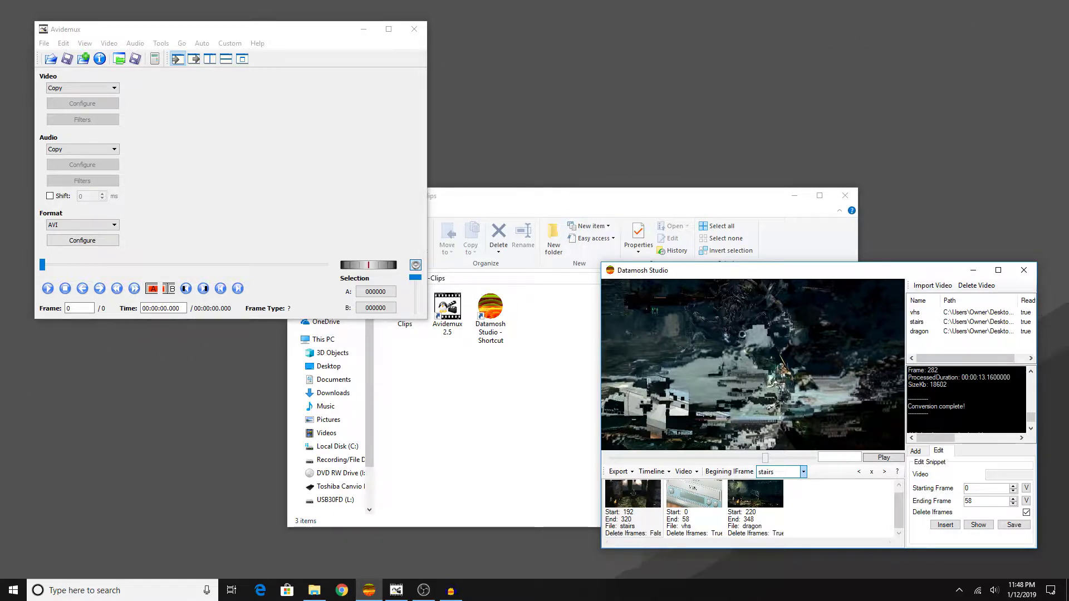
Switch to Avidemux and open the Dragon clip from the Clips folder, declining the safe H.264 mode
key(alt+Tab)
drag(168, 29, 141, 19)
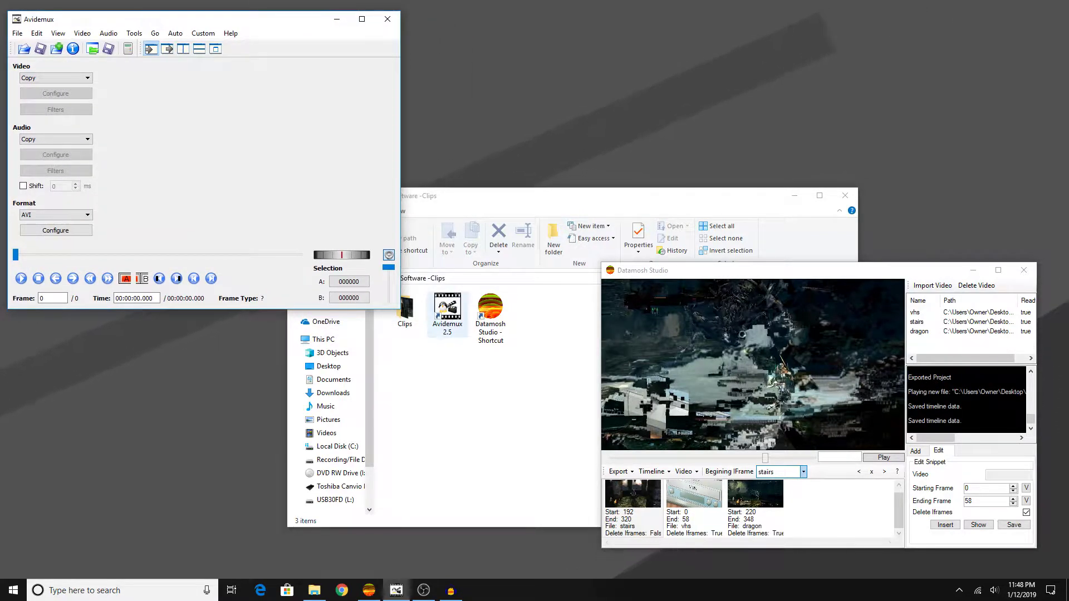
click(362, 19)
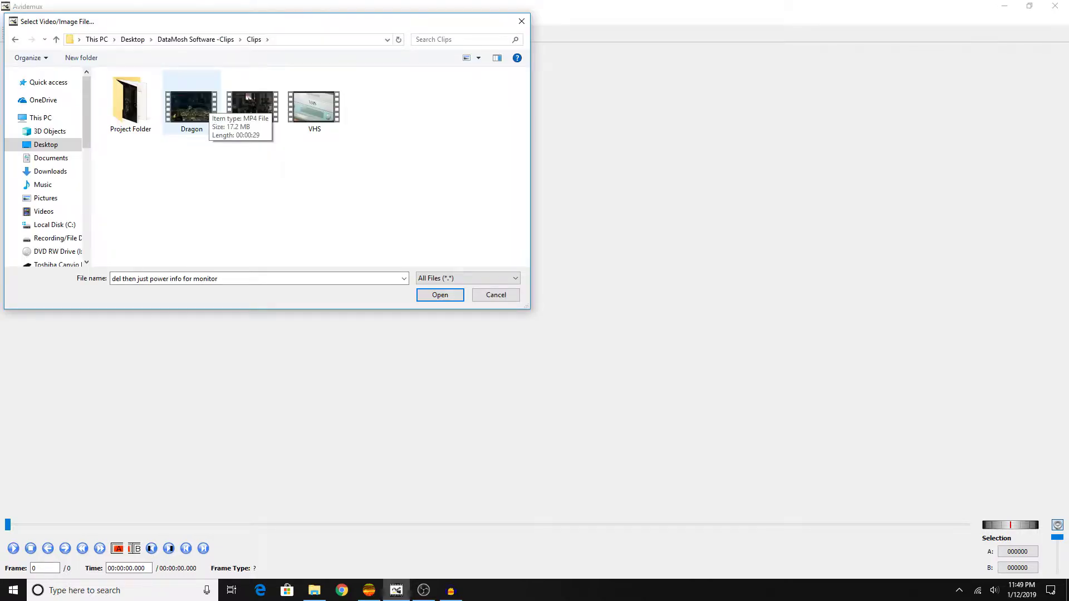
double_click(192, 105)
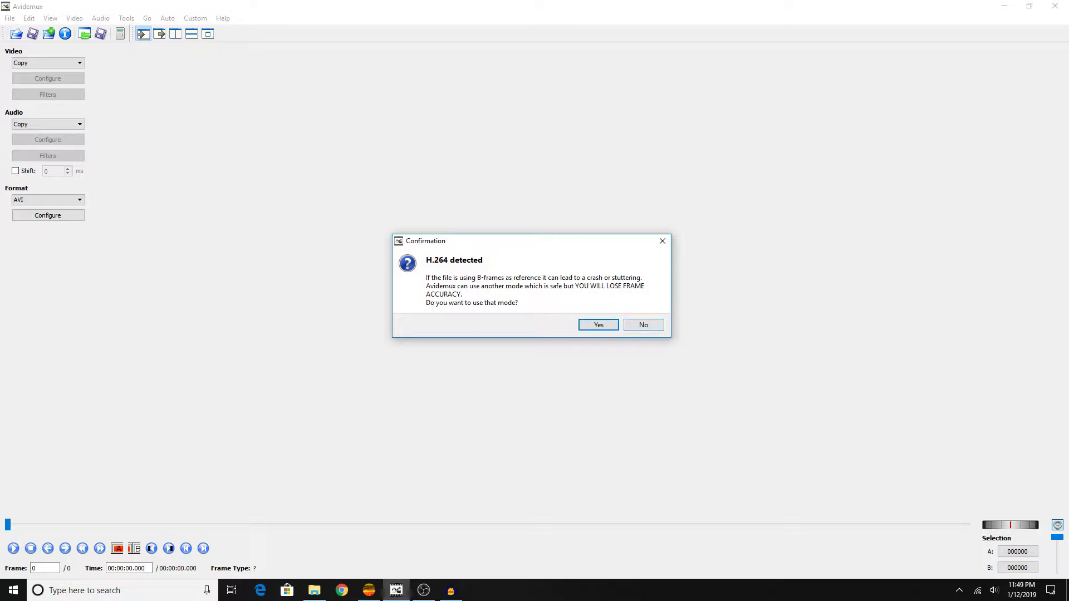
drag(630, 240, 409, 152)
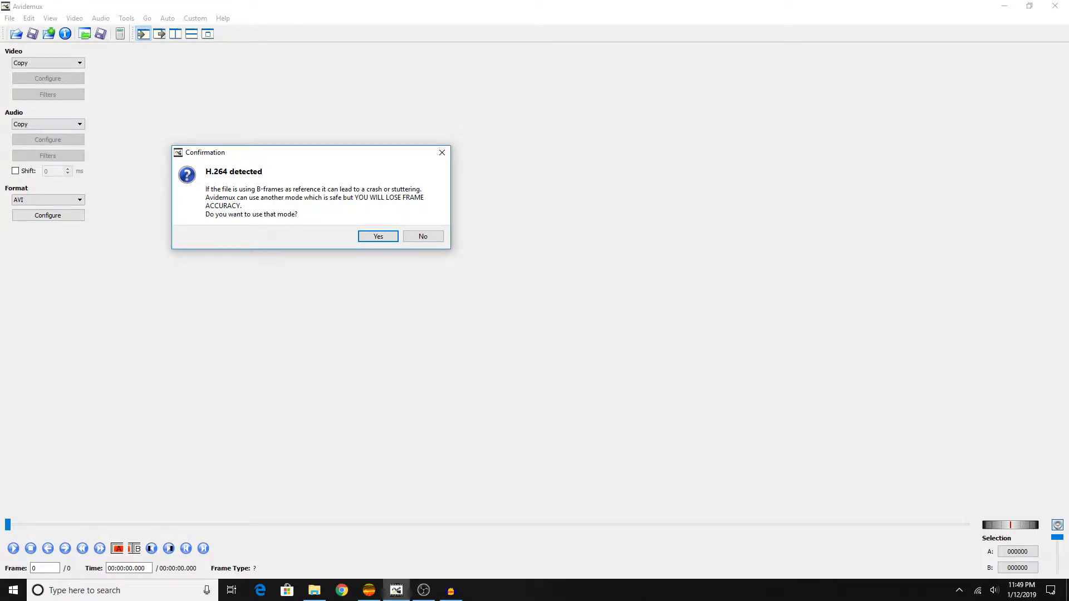
click(423, 236)
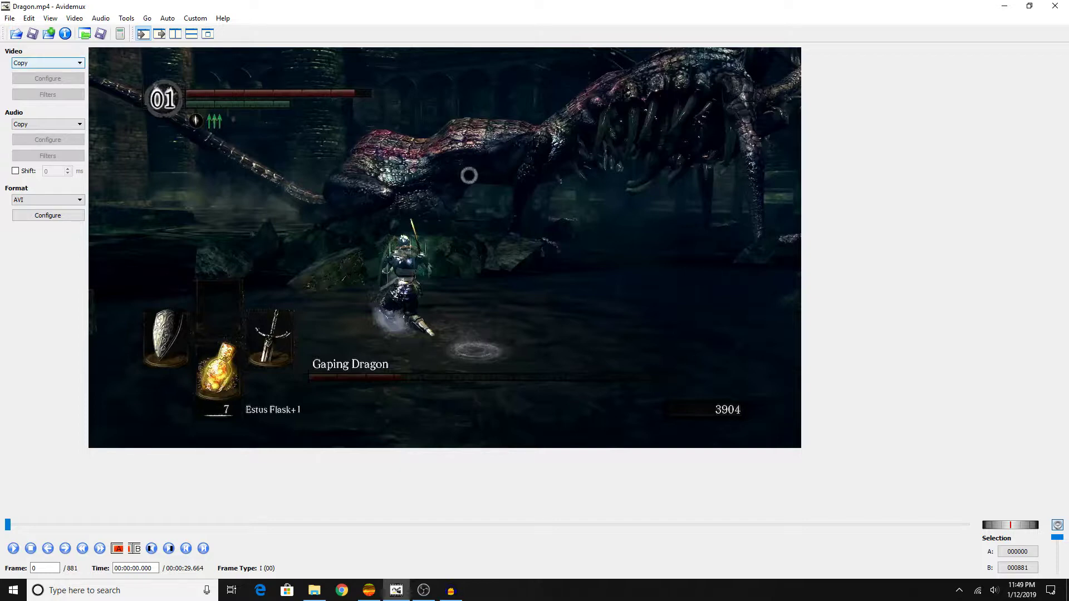
Set the video codec for the Dragon clip to MPEG-4 ASP (Xvid)
click(47, 62)
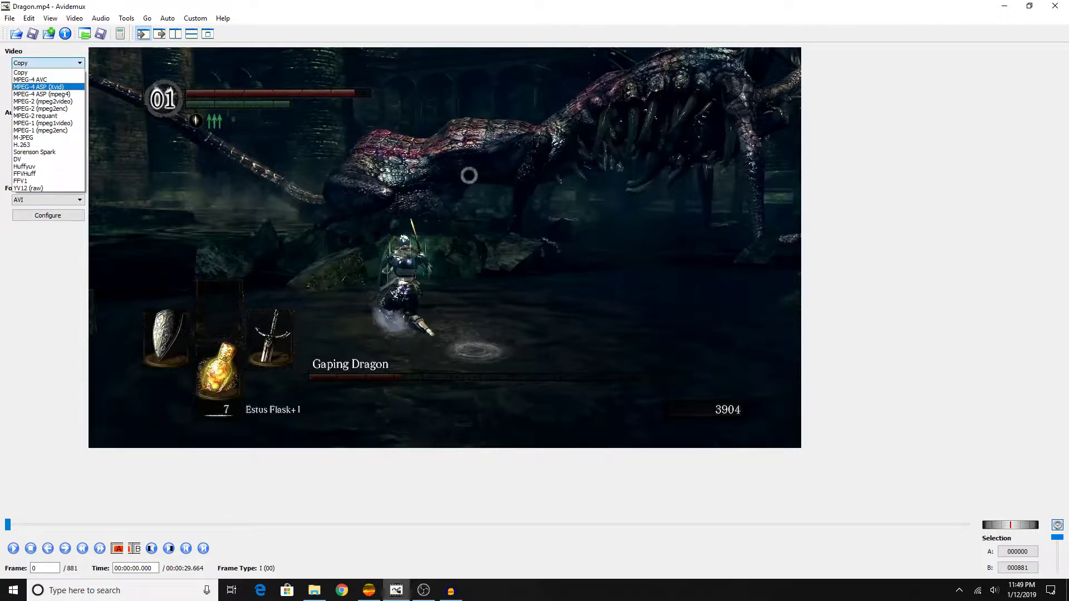
key(Return)
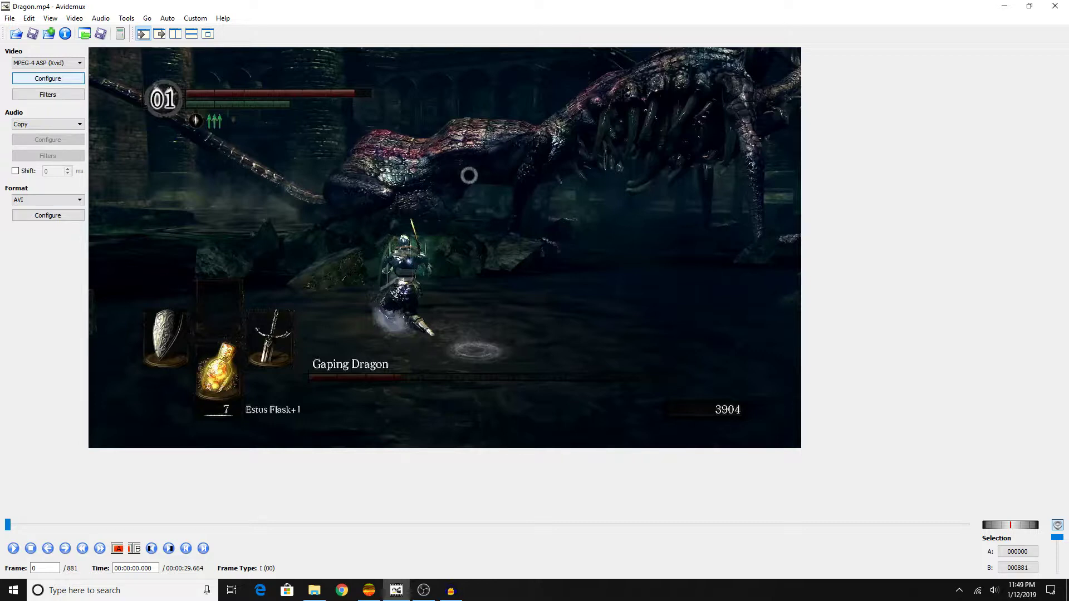
click(48, 63)
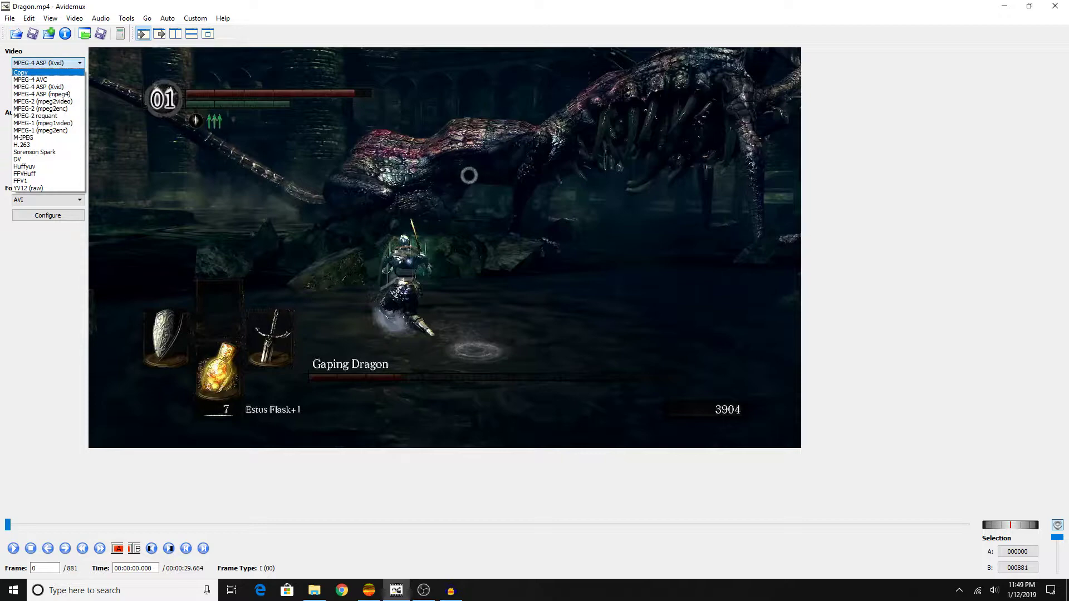
click(37, 87)
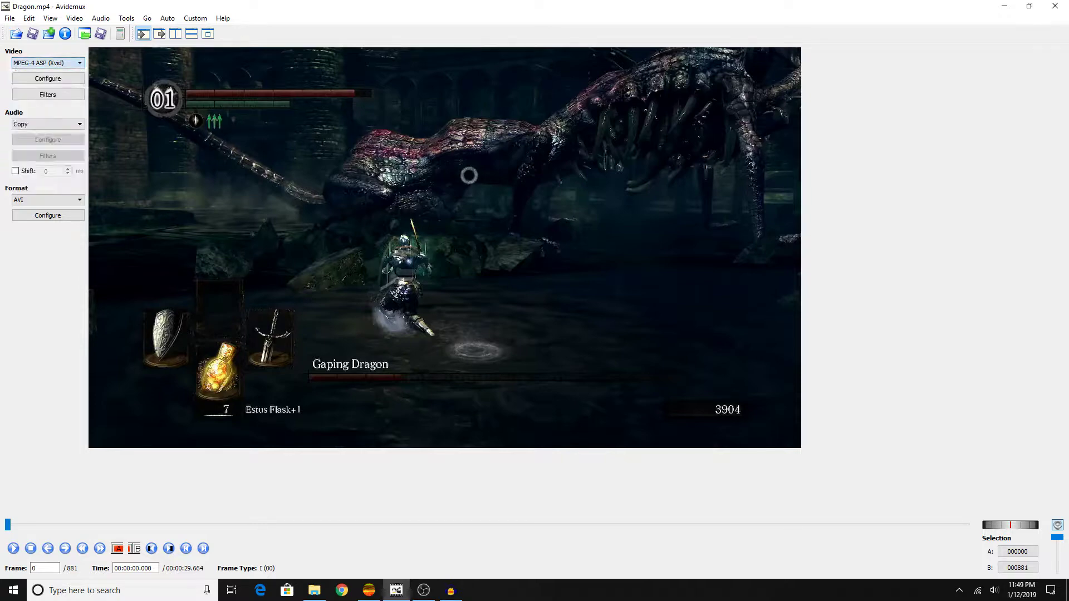
Configure the Xvid encoder with a maximum I-frame interval of 999999999
click(47, 78)
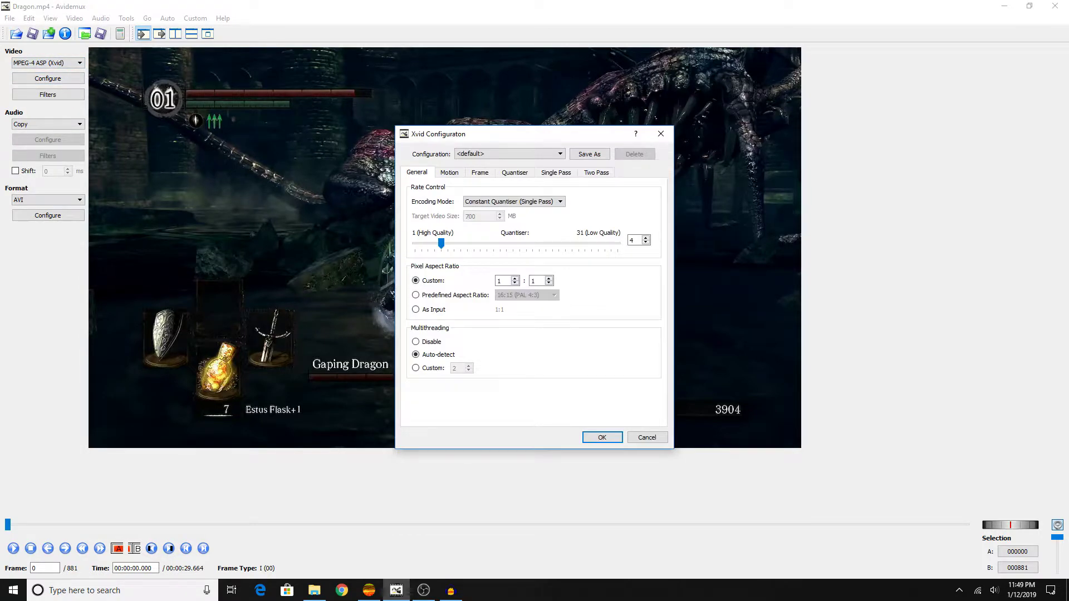
click(480, 172)
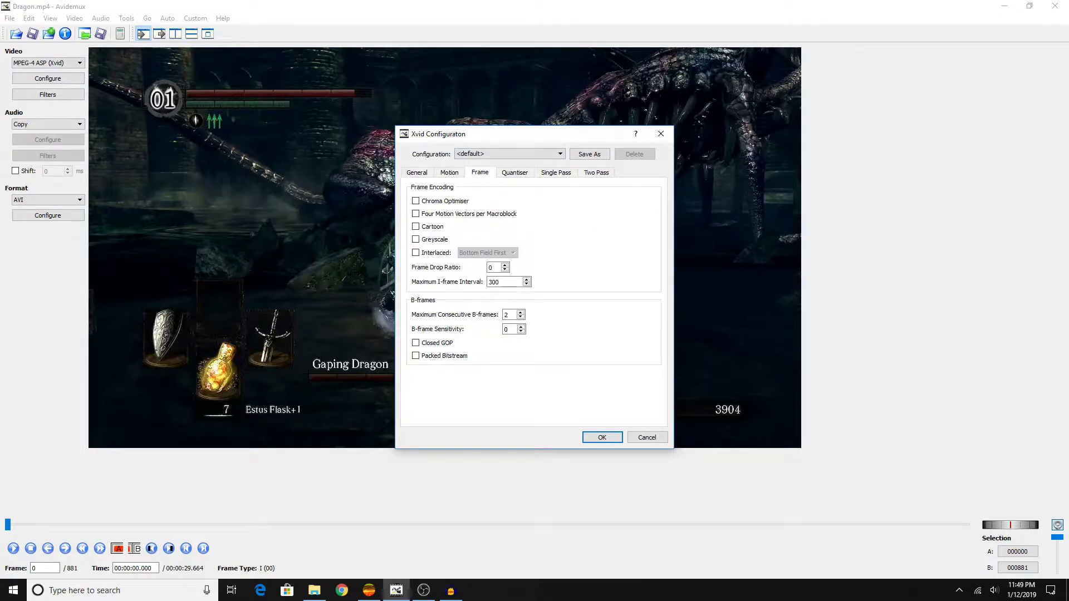
double_click(499, 281)
text(999999999)
key(Return)
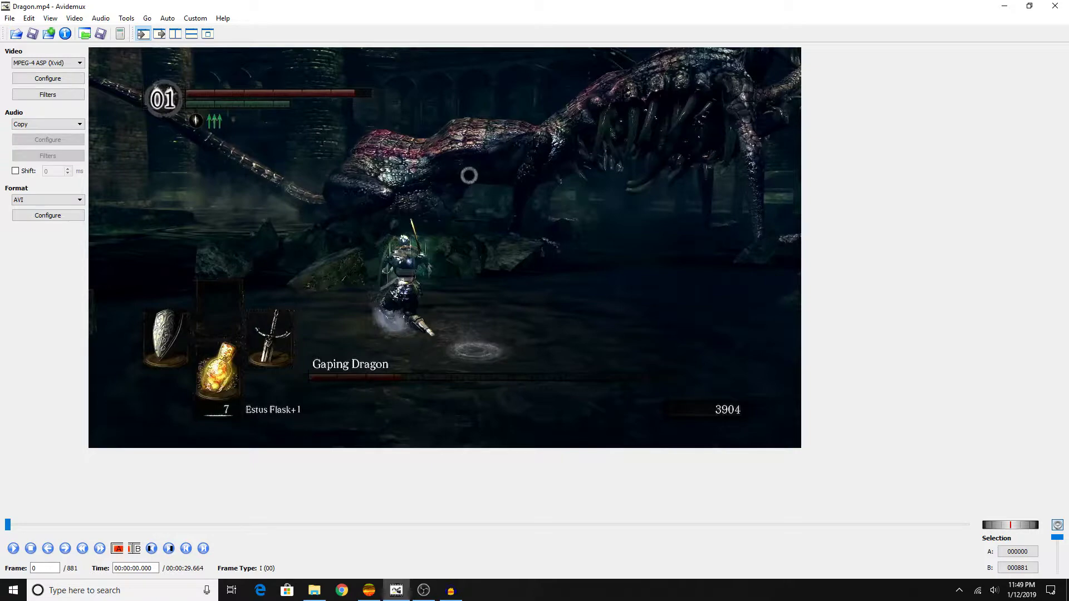
Save the encoded video in the Clips folder as reopen
click(32, 33)
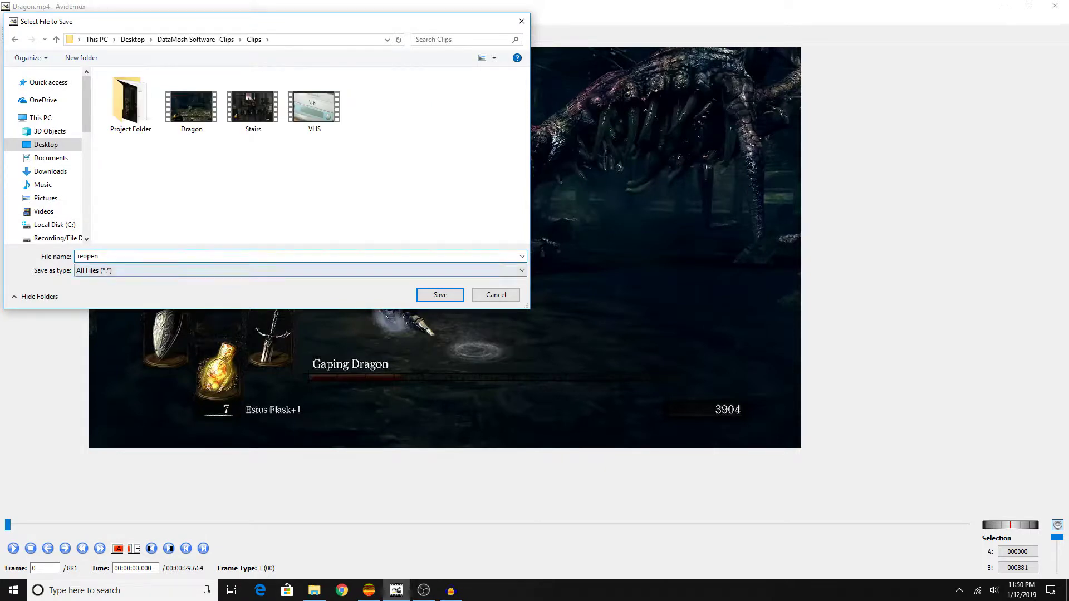
key(Return)
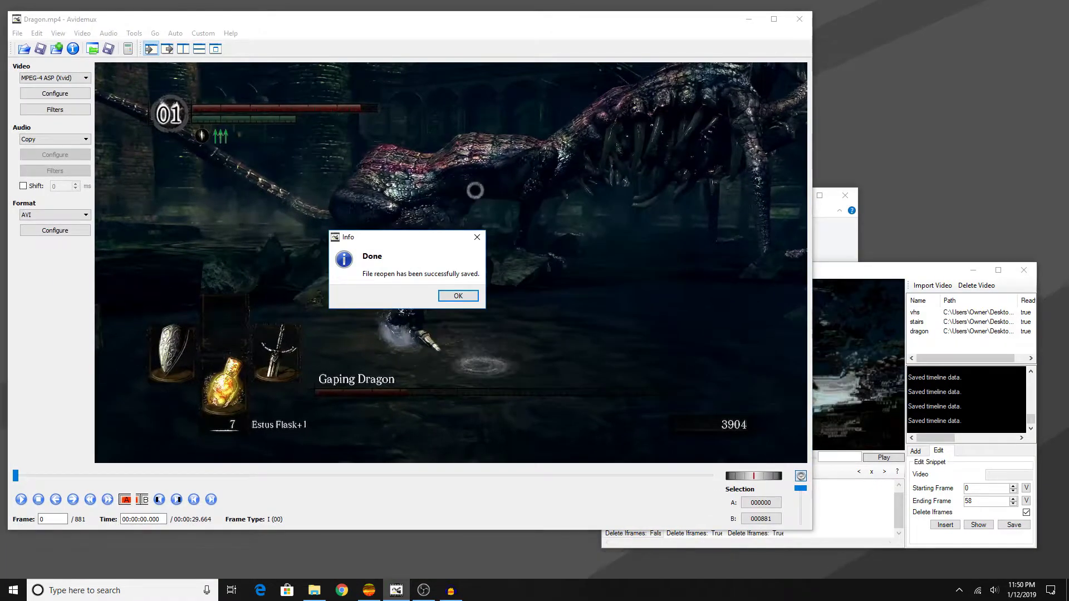
key(Return)
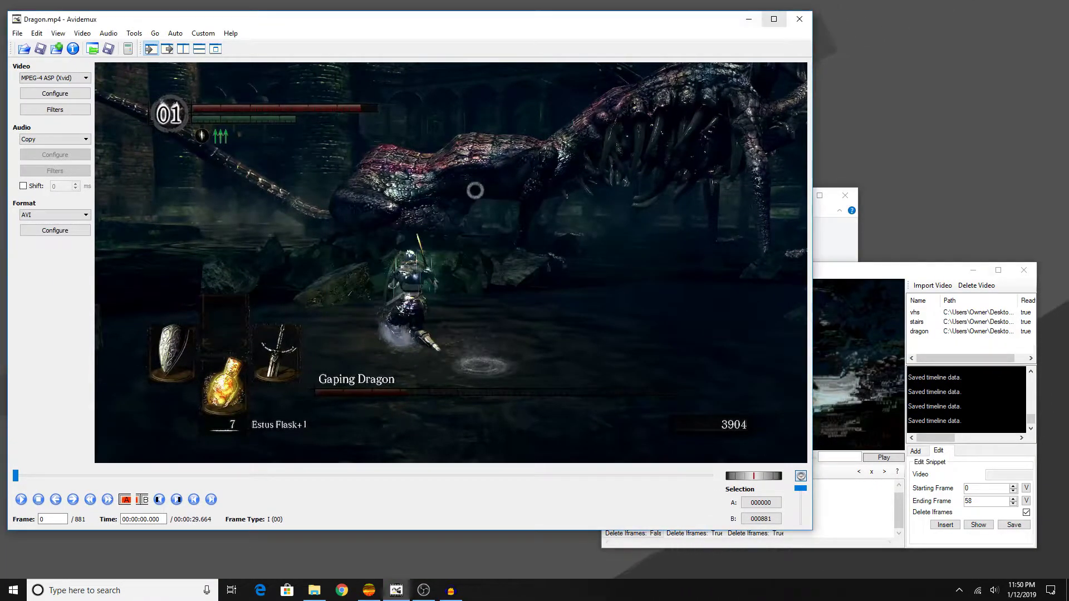
Close the Dragon video and open the reopen file from the Clips folder in a maximized window
click(773, 19)
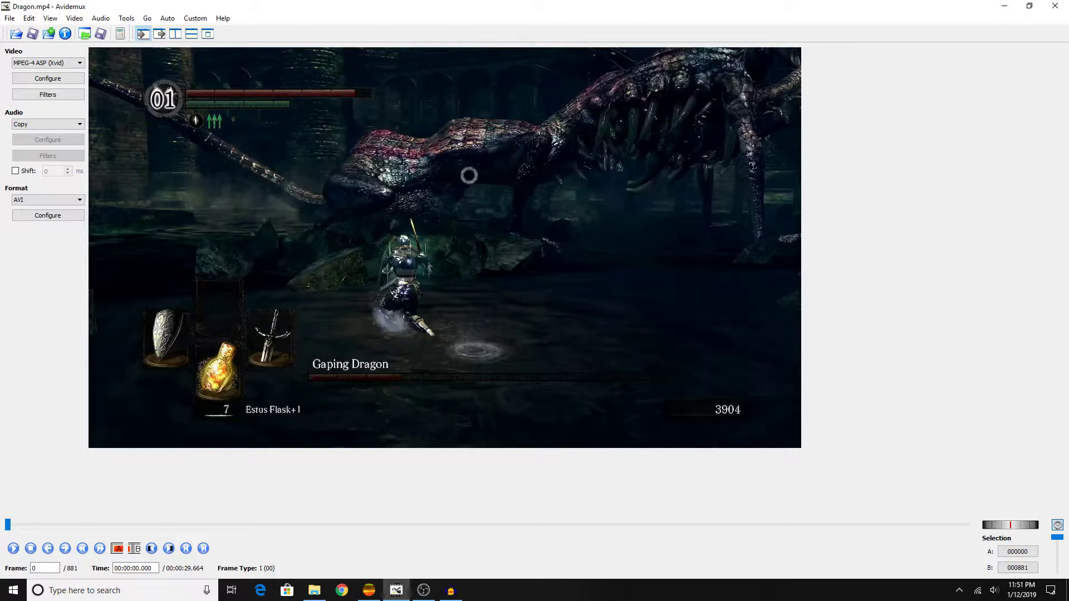
click(9, 18)
click(33, 67)
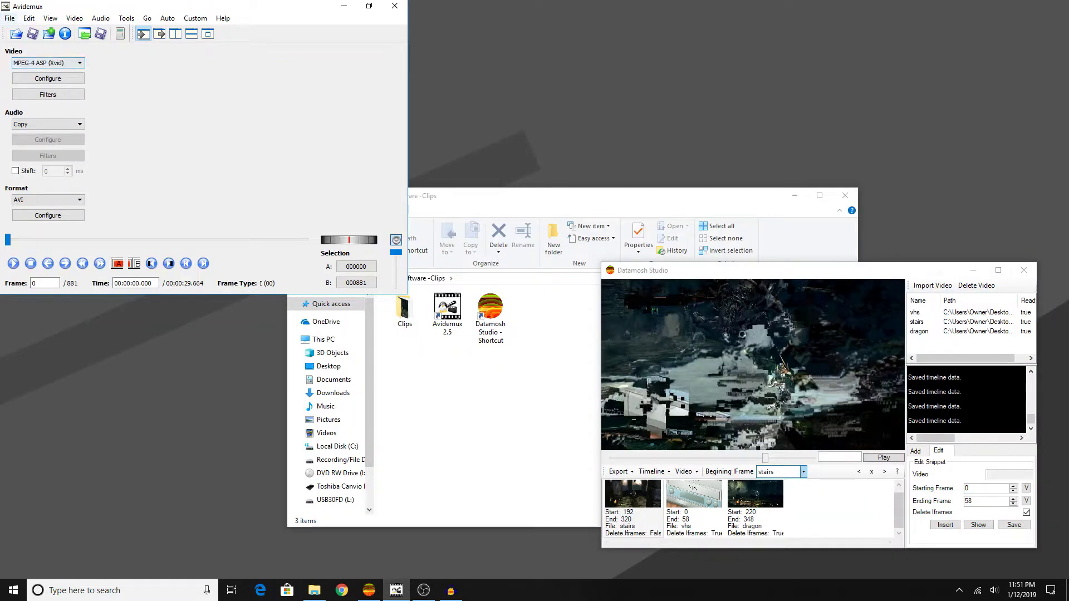
click(16, 34)
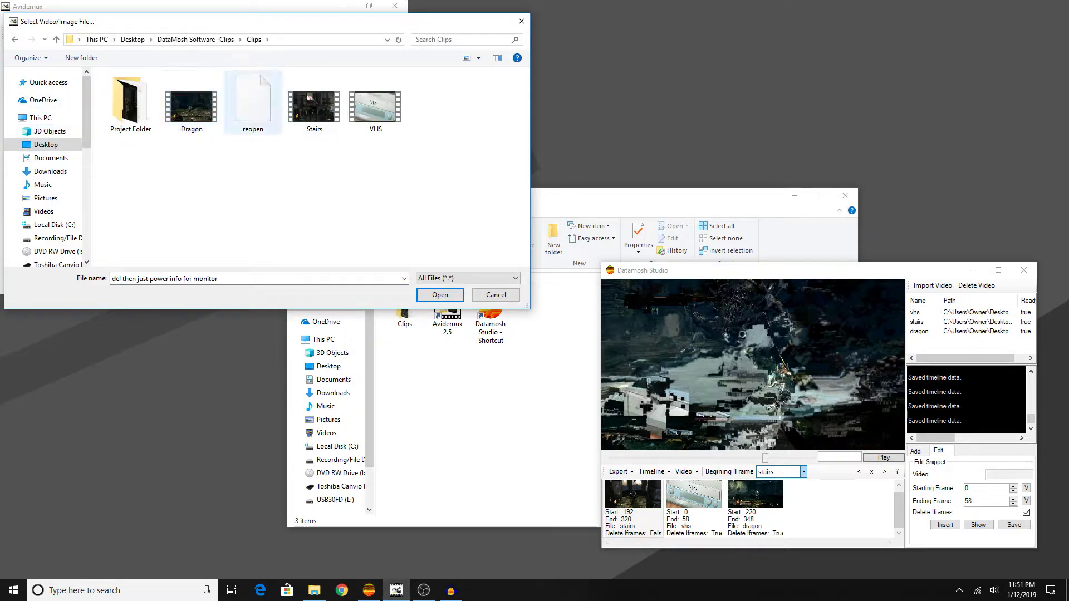
click(253, 103)
click(440, 295)
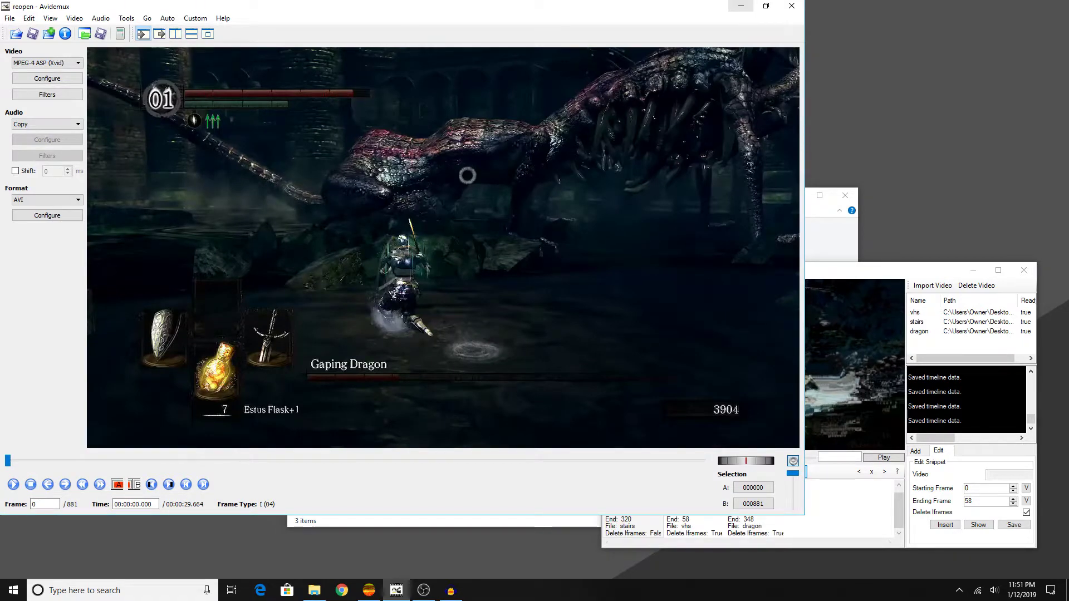
click(766, 6)
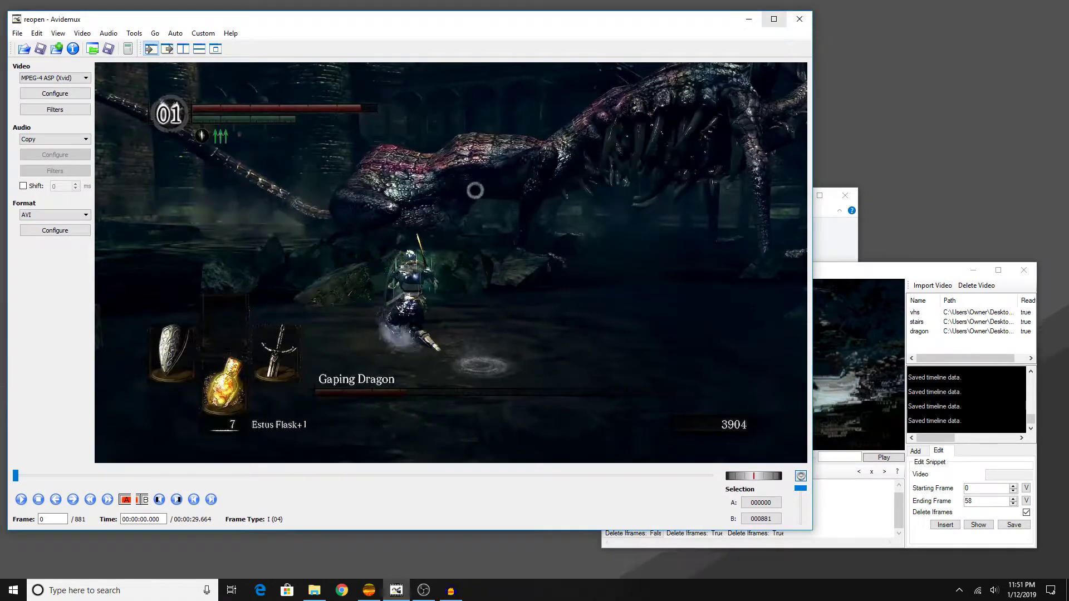
key(super+Up)
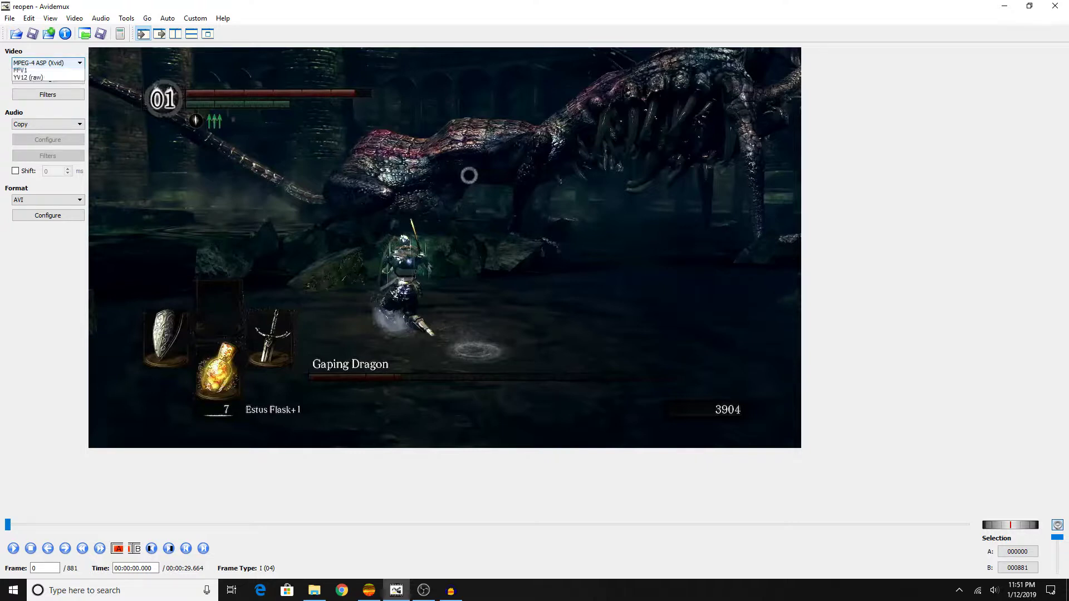
Set the video codec for the reopen file to Copy
click(48, 62)
click(48, 72)
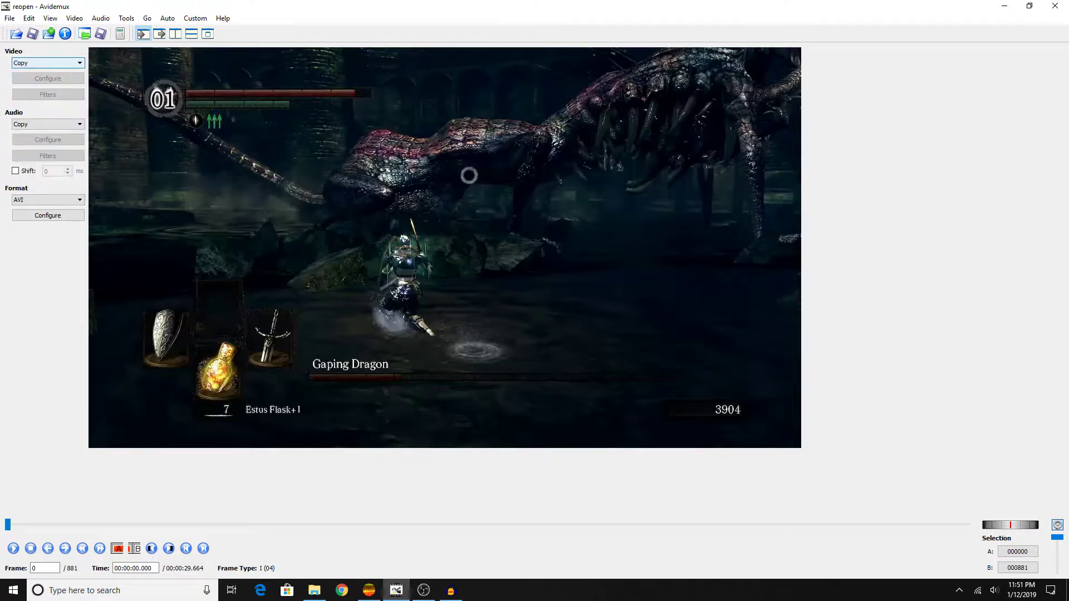
click(48, 62)
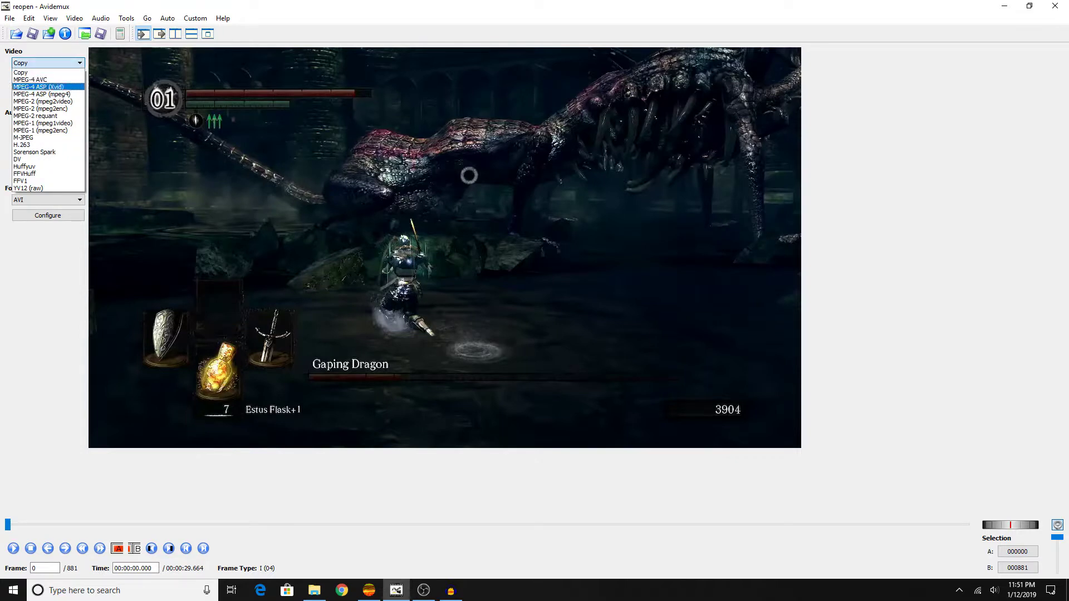
click(48, 72)
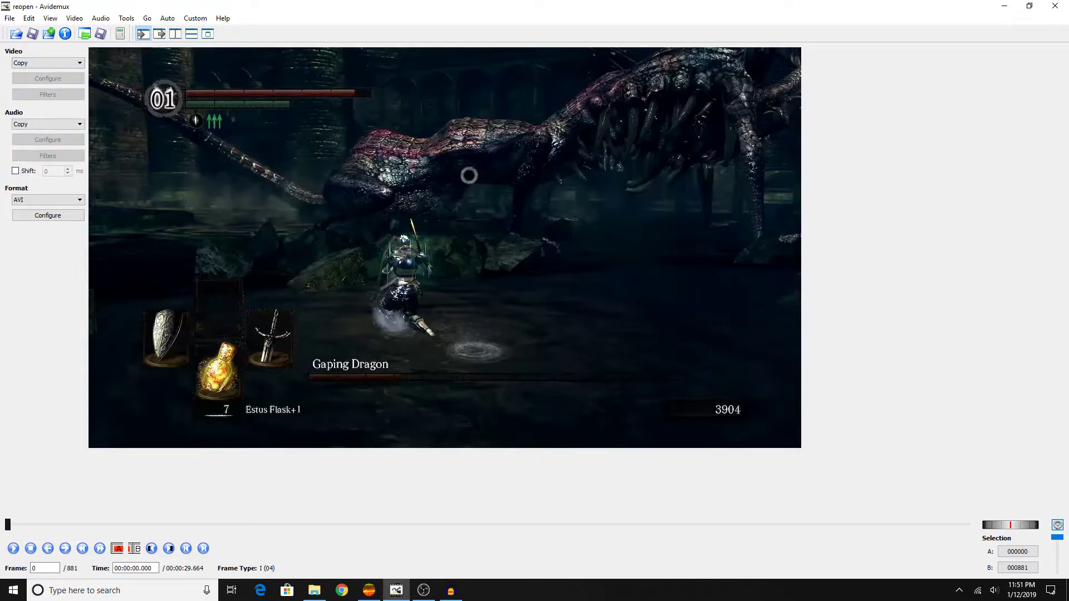
Advance frame by frame from the start of the video to frame 13, examining each frame's type
drag(7, 524, 20, 525)
key(Right)
key(Right)
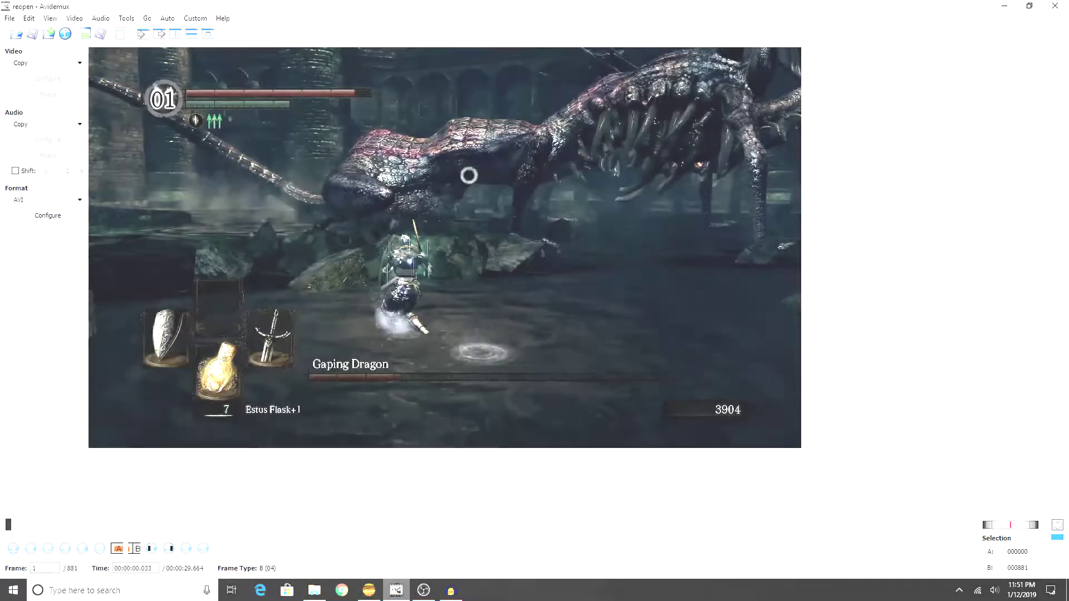
key(Right)
key(Right)
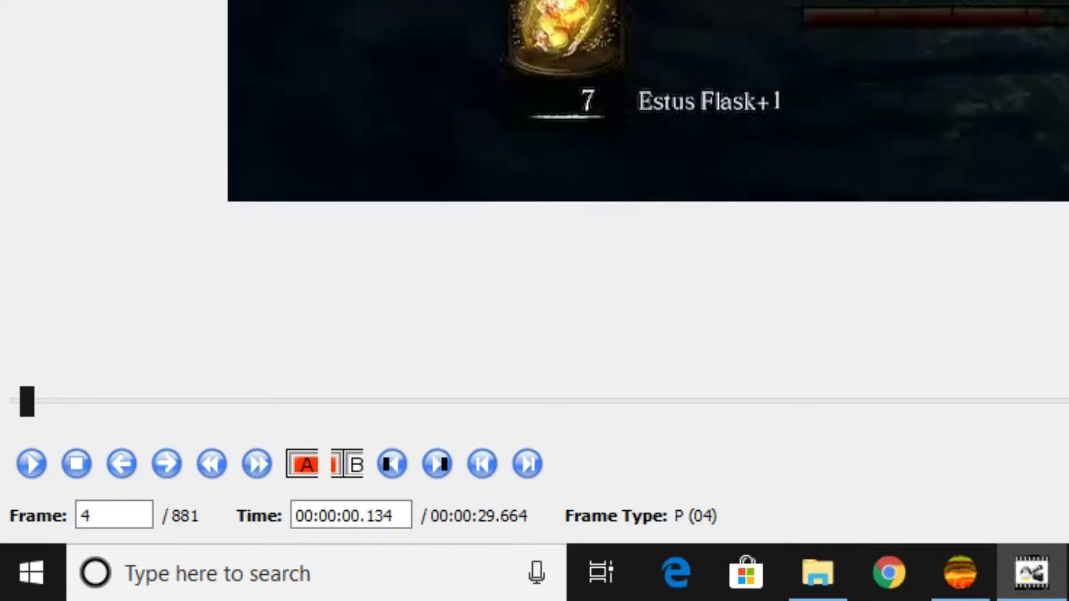
key(Right)
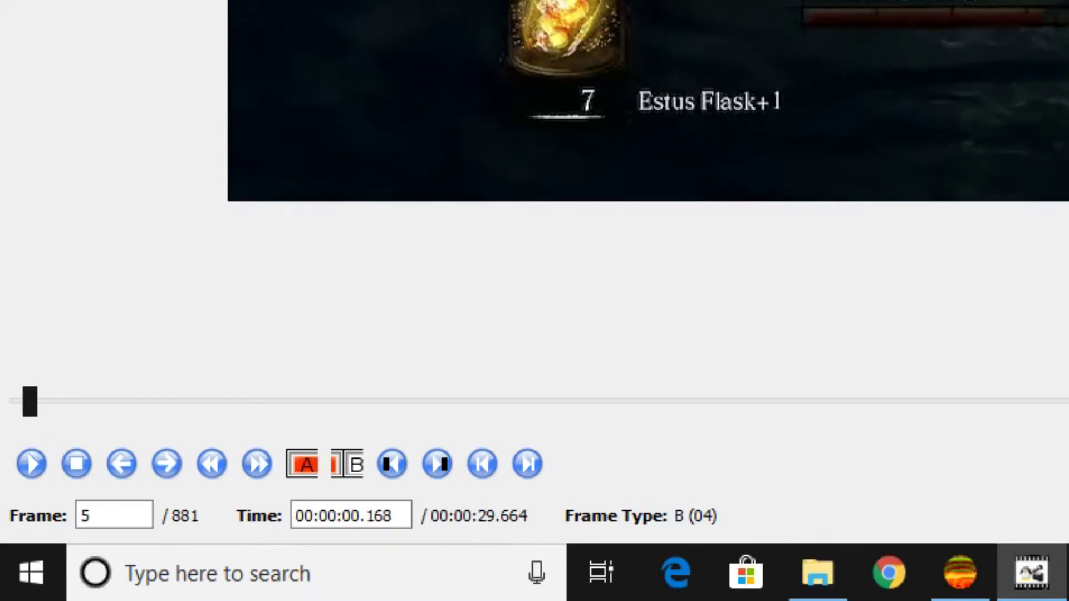
key(Right)
key(Right)
key(Right)
key(Right)
key(Right)
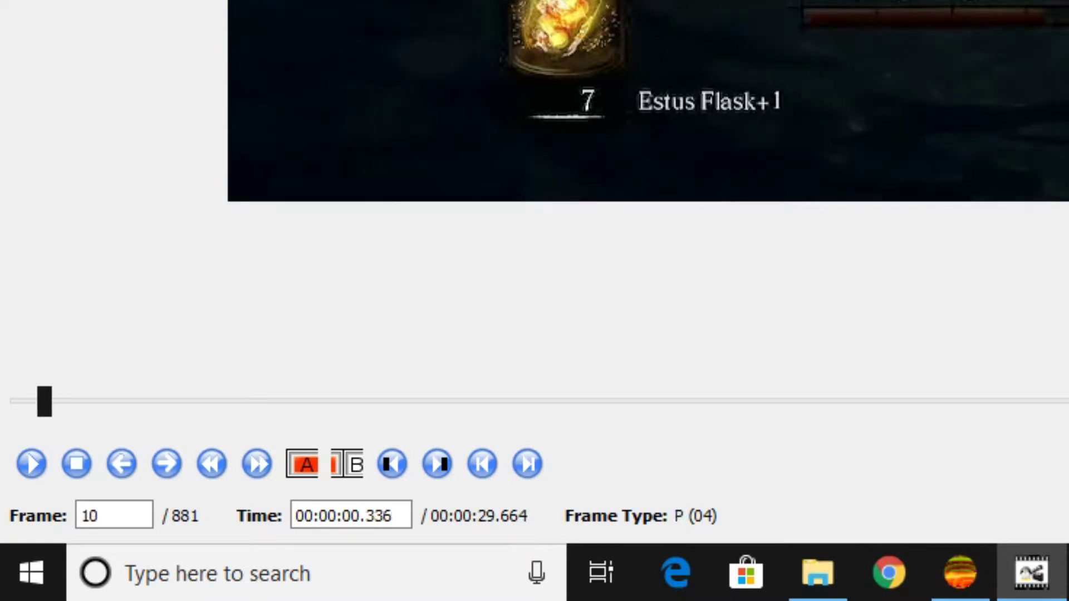
key(Right)
key(Right)
key(Right)
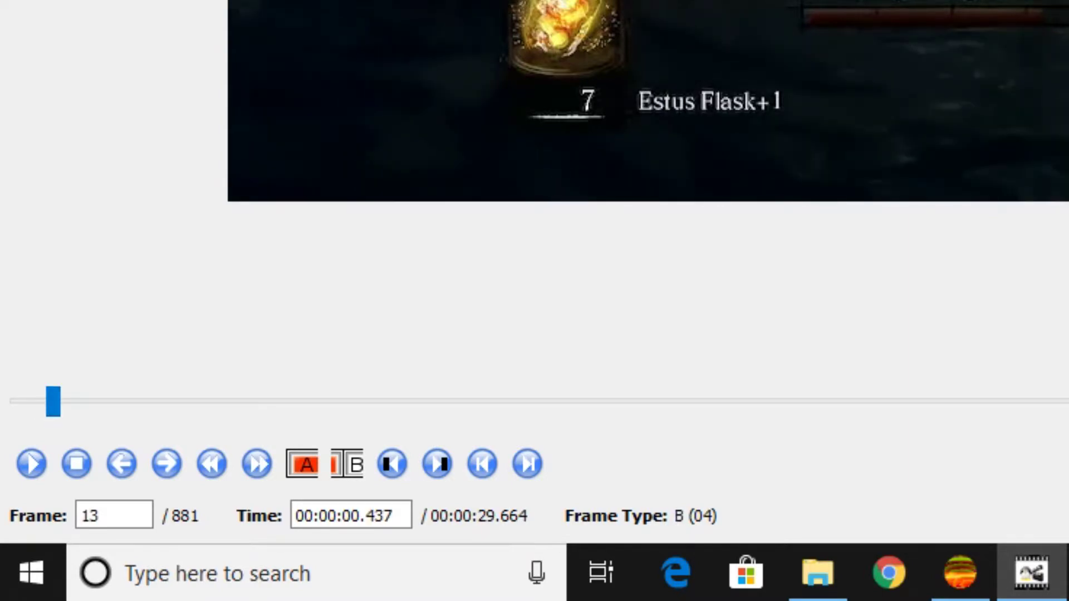
Scrub further into the video, return to the first frame, and recheck the frame types up to frame 5
drag(53, 402, 739, 401)
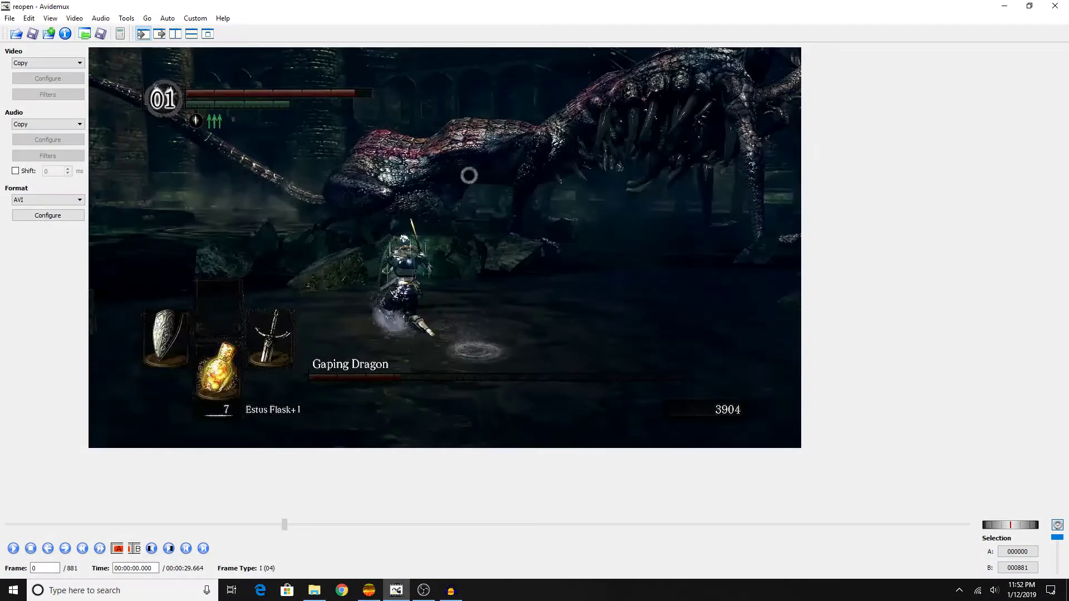
drag(284, 525, 43, 525)
drag(44, 524, 7, 525)
key(Right)
key(Right)
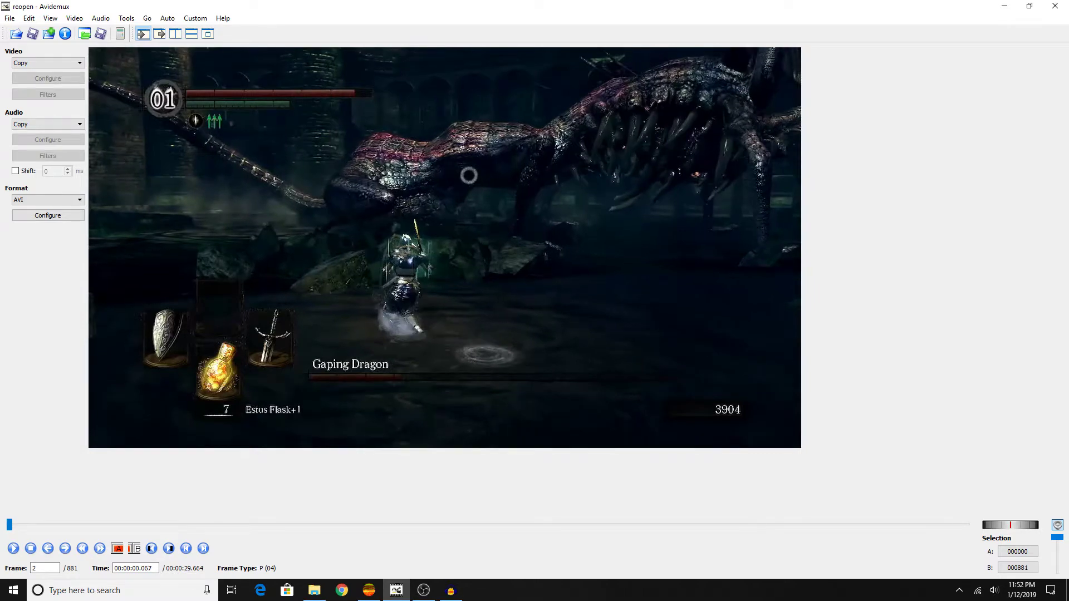
key(Left)
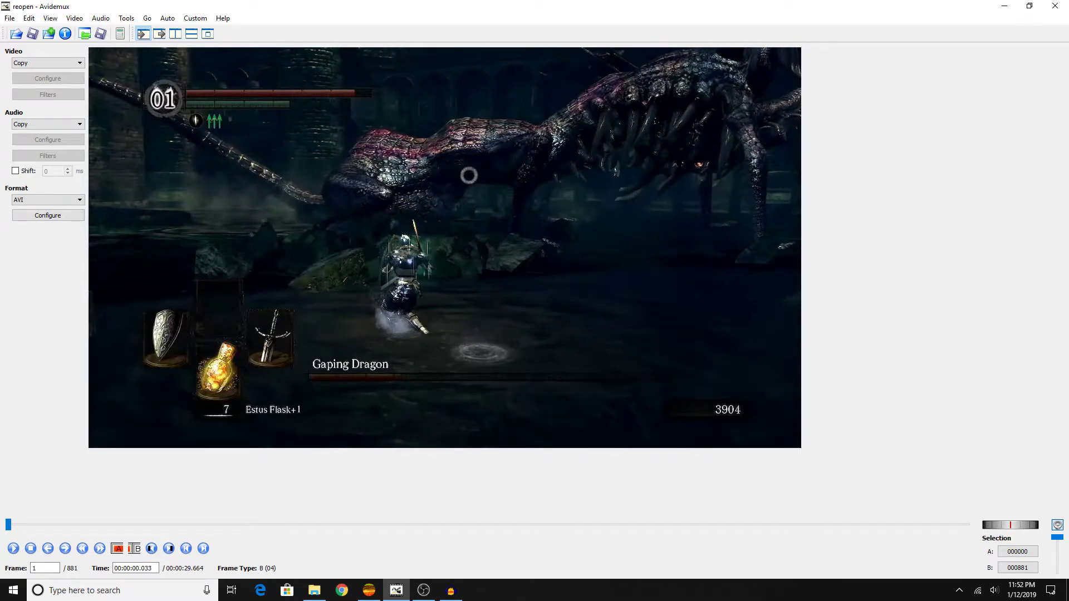
key(Right)
key(Right)
key(Right)
key(Right)
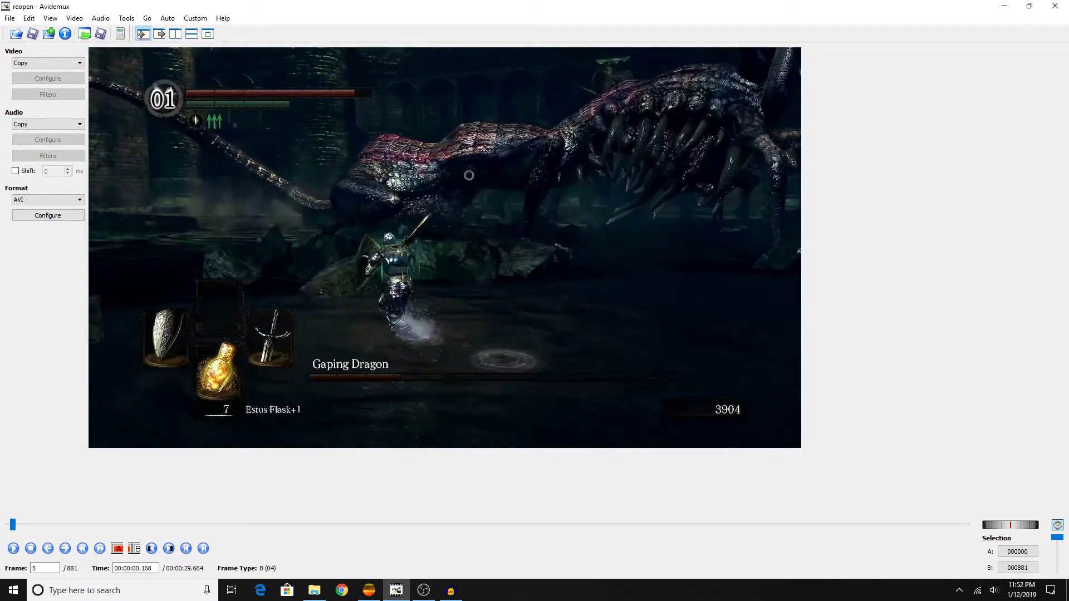
Mark a selection in the video from frame 5 to frame 7
key(Right)
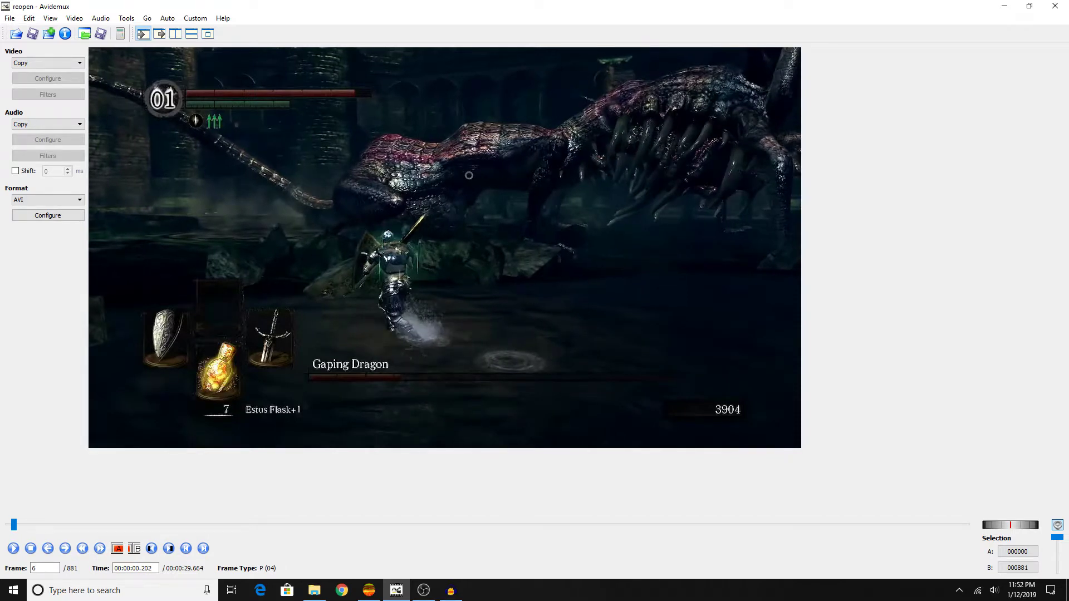
key(Left)
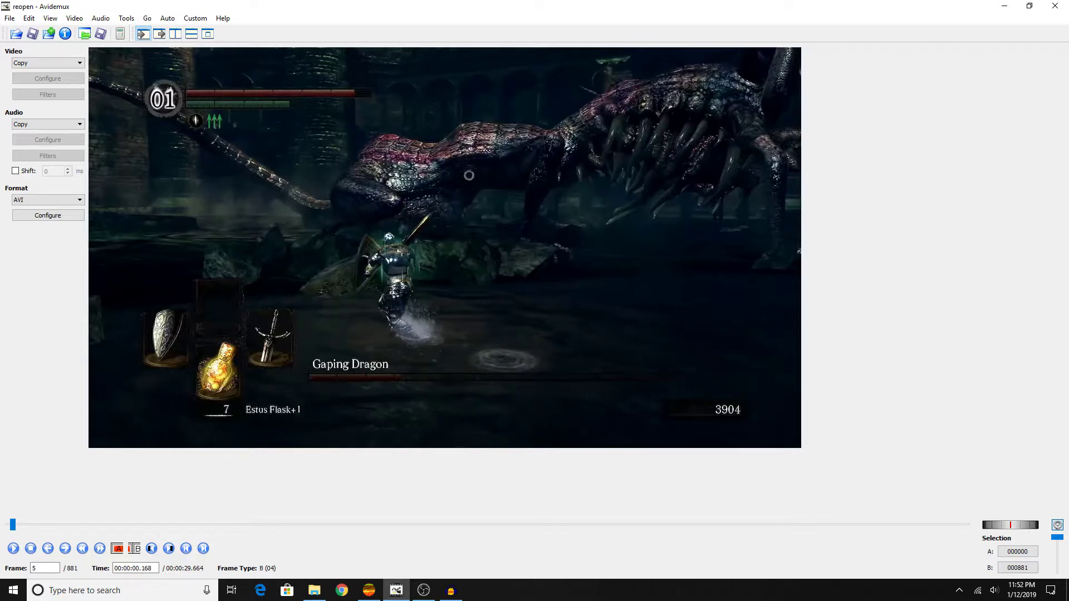
click(117, 549)
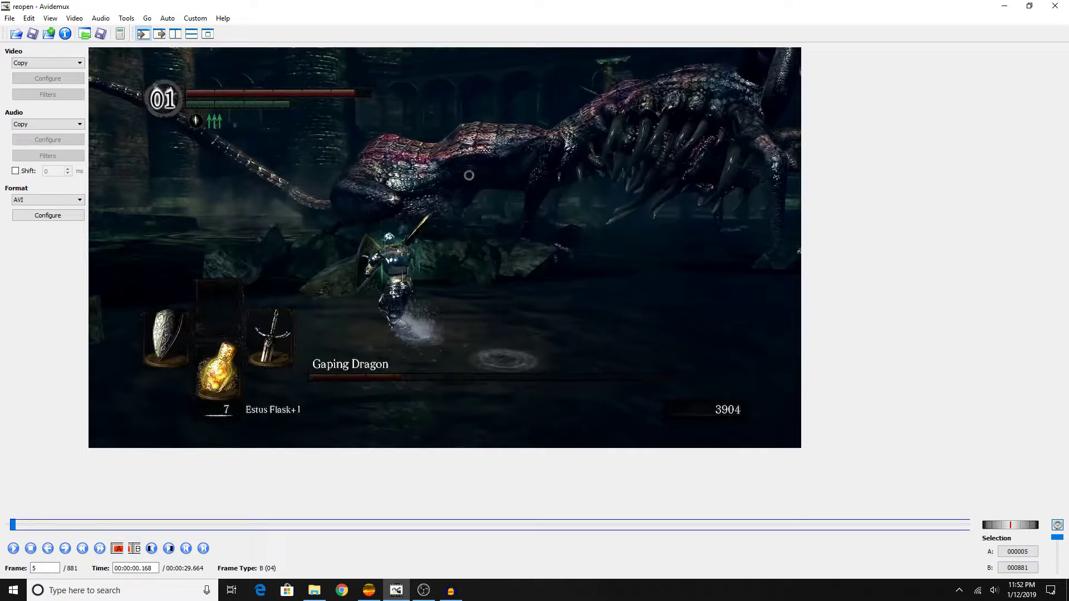
key(Right)
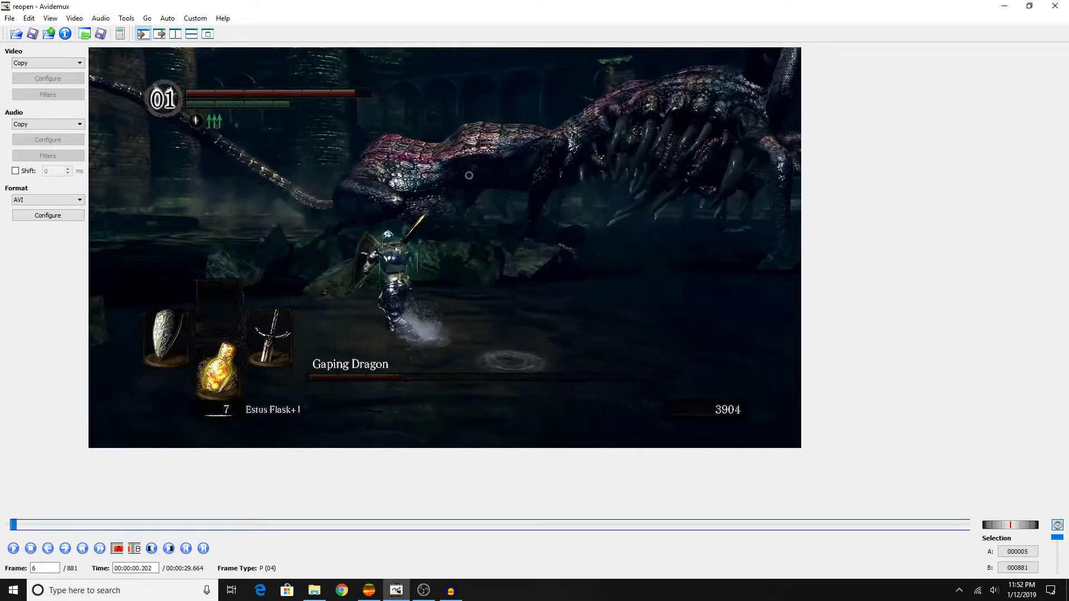
key(Right)
click(134, 549)
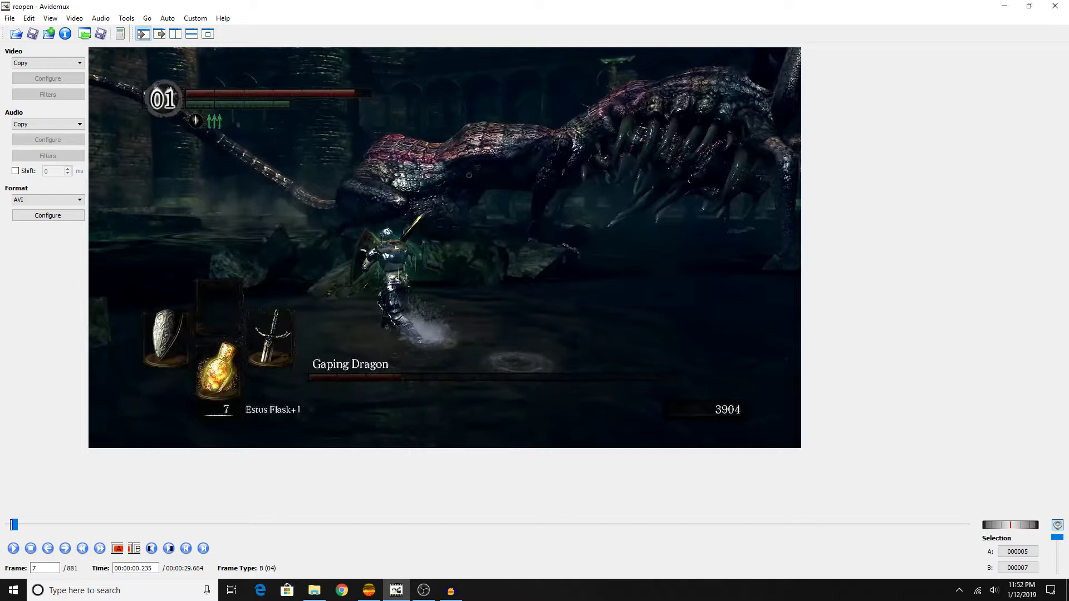
Copy the selected frames and paste them repeatedly at two-frame intervals from frame 9 up to frame 25
key(Right)
key(Right)
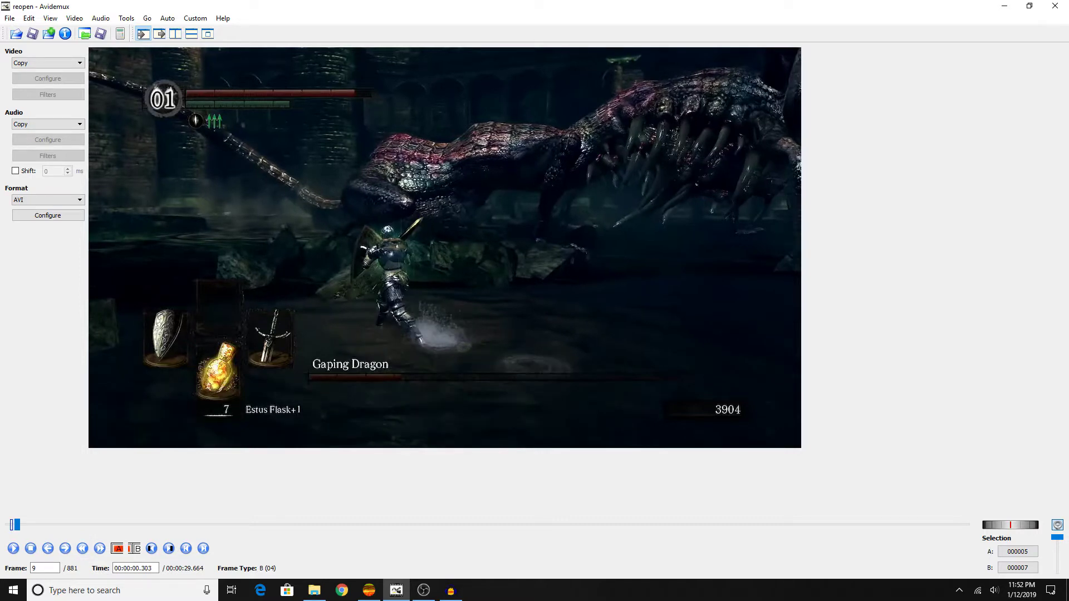
key(ctrl+v)
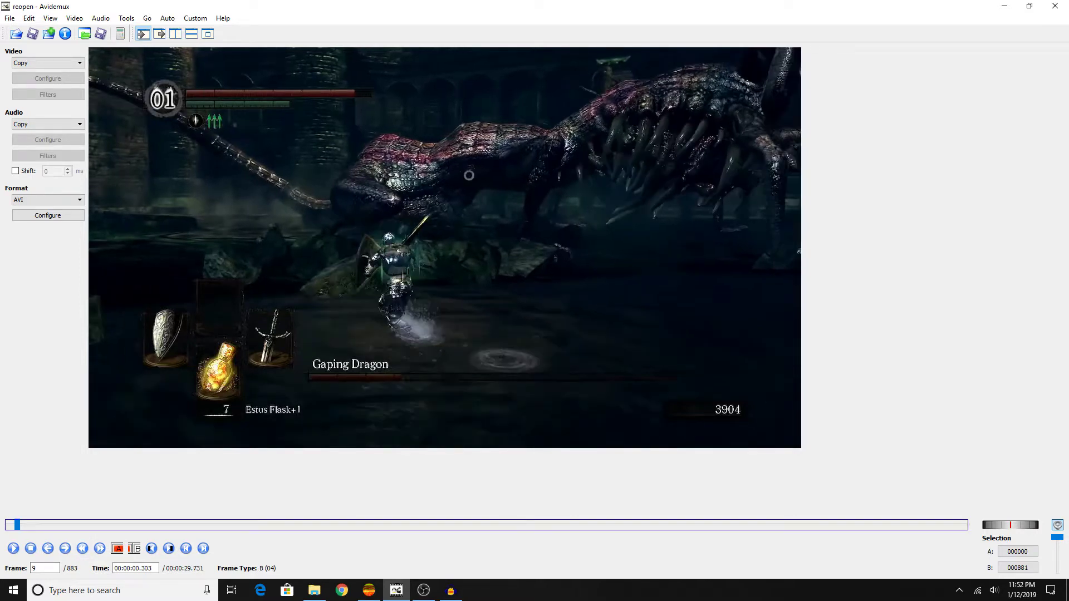
key(Right)
key(Right)
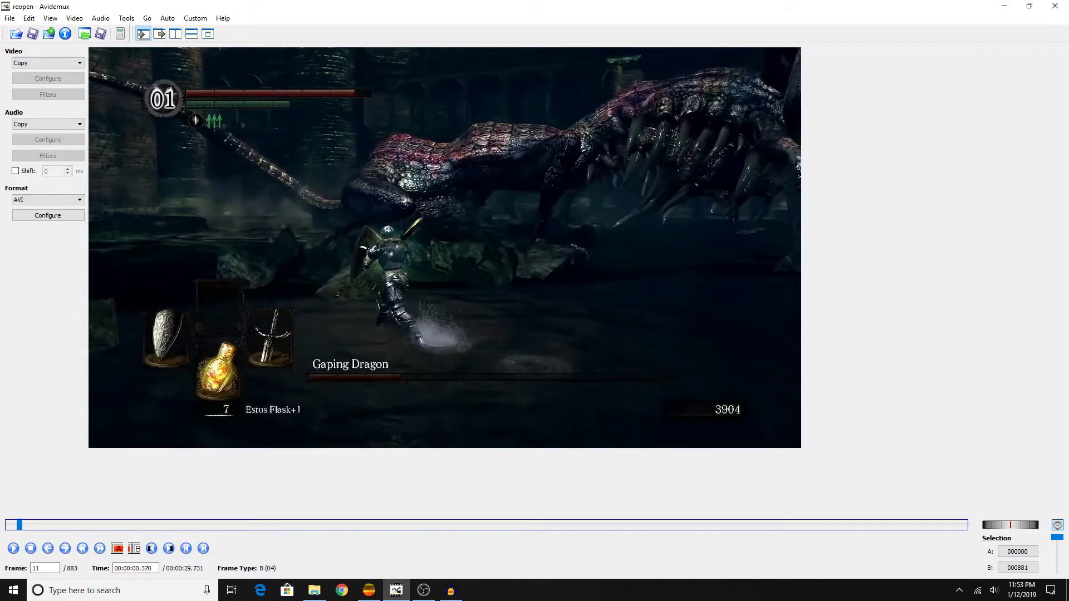
key(ctrl+v)
key(Right)
key(Right)
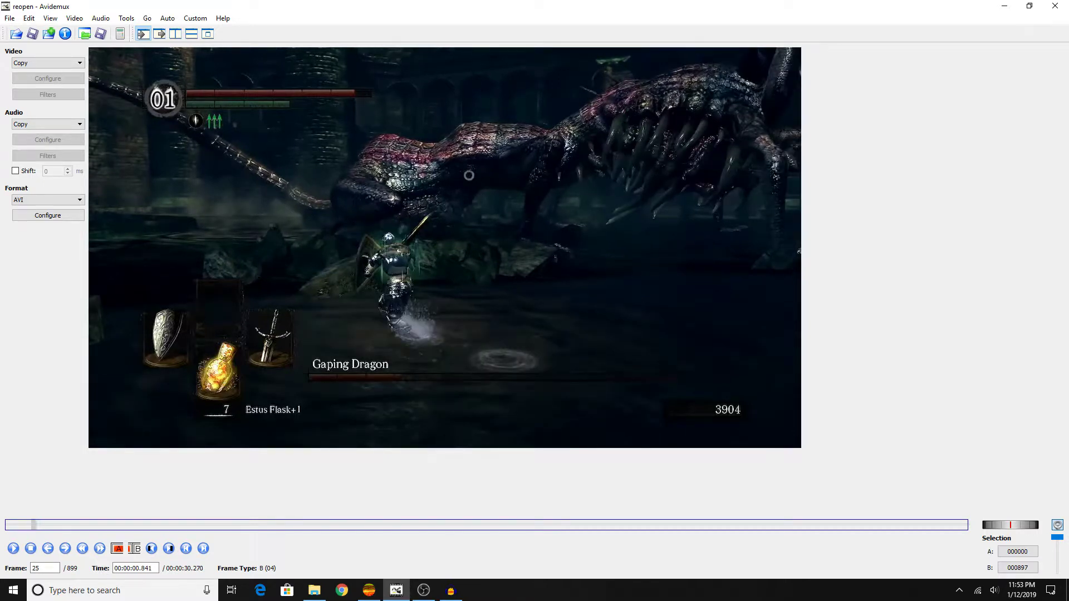
Play the edited video from the first frame to check the repeated frames, and return to the start
key(Home)
key(space)
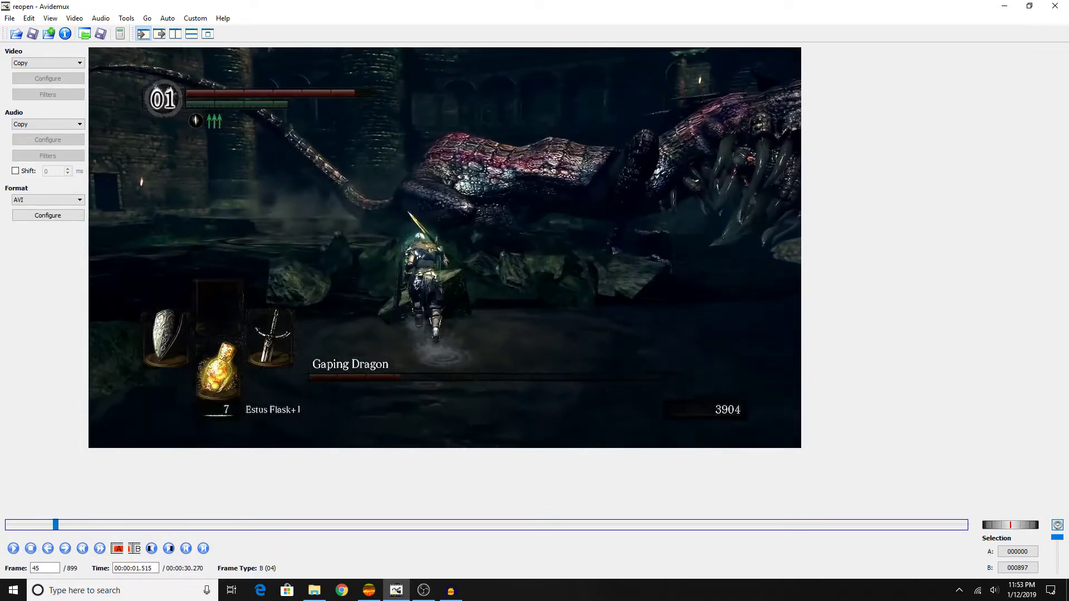
key(Home)
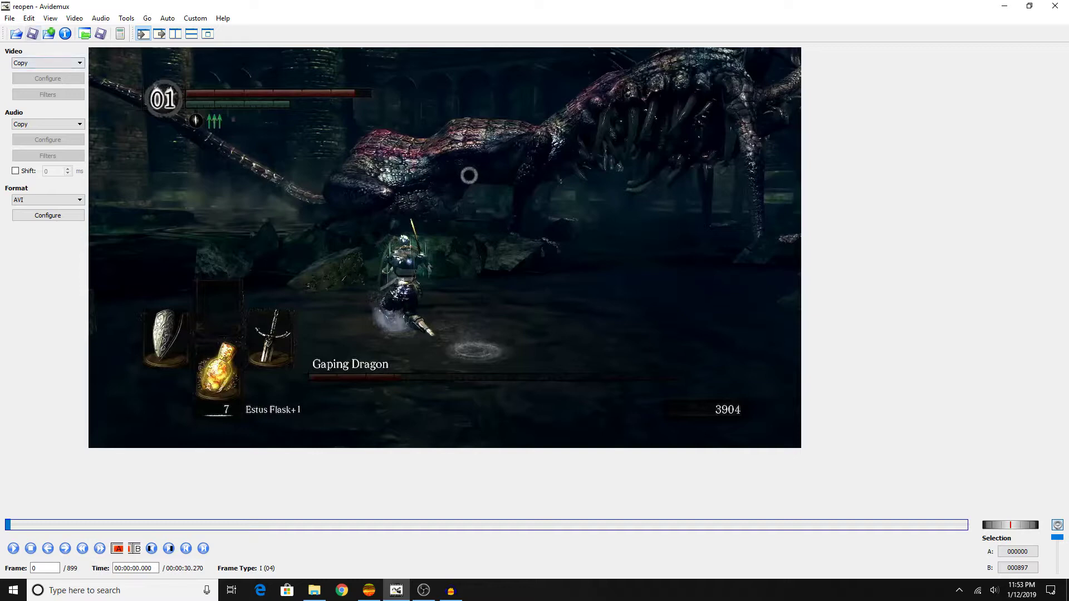
Save the edited video as pframes in the Clips folder and dismiss the completion notice
click(32, 34)
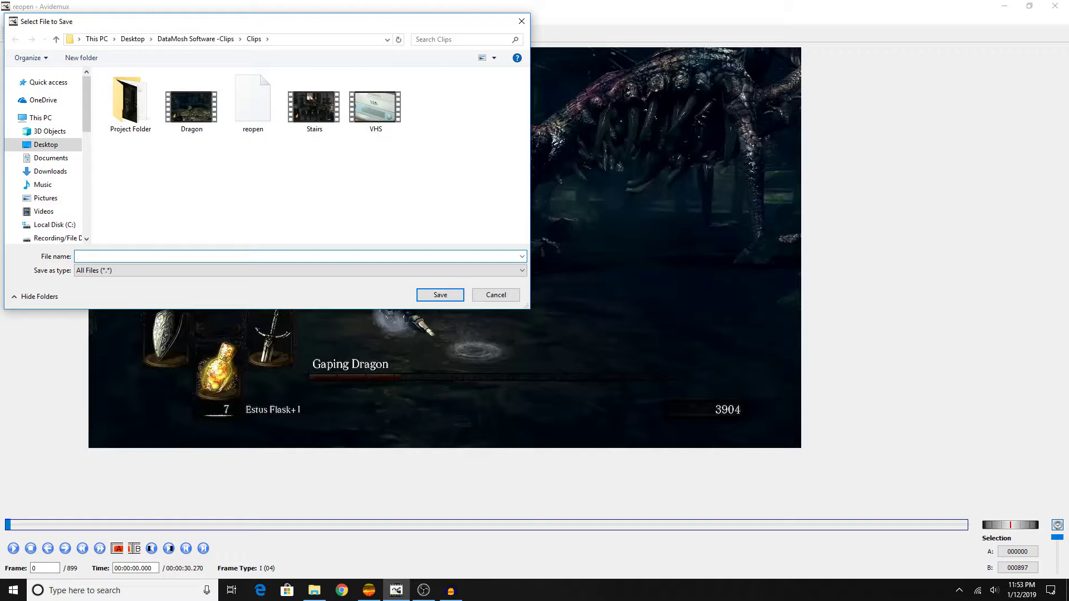
text(pframes)
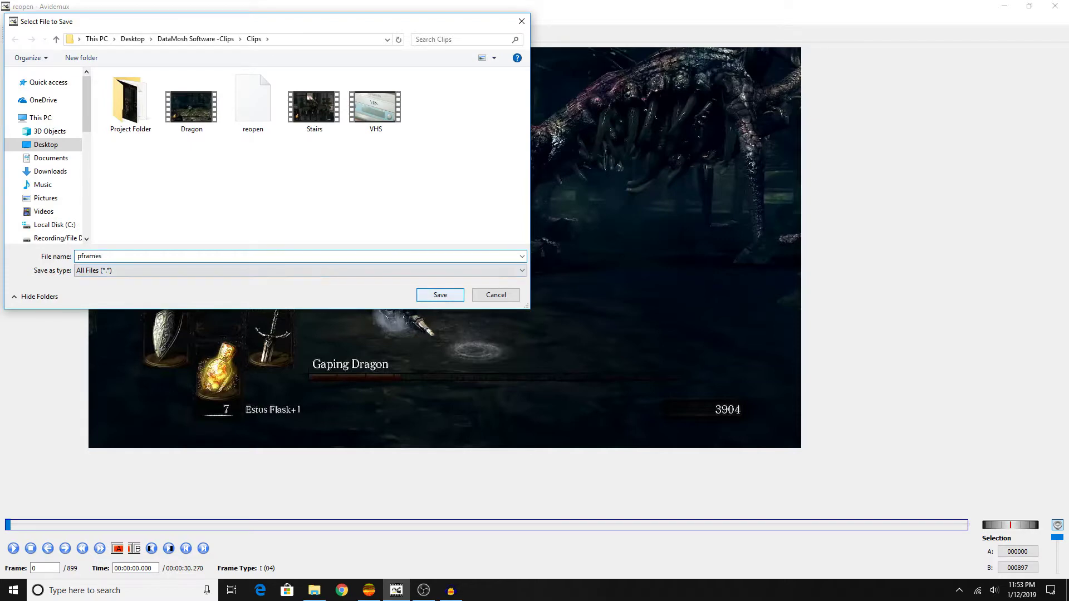
key(Return)
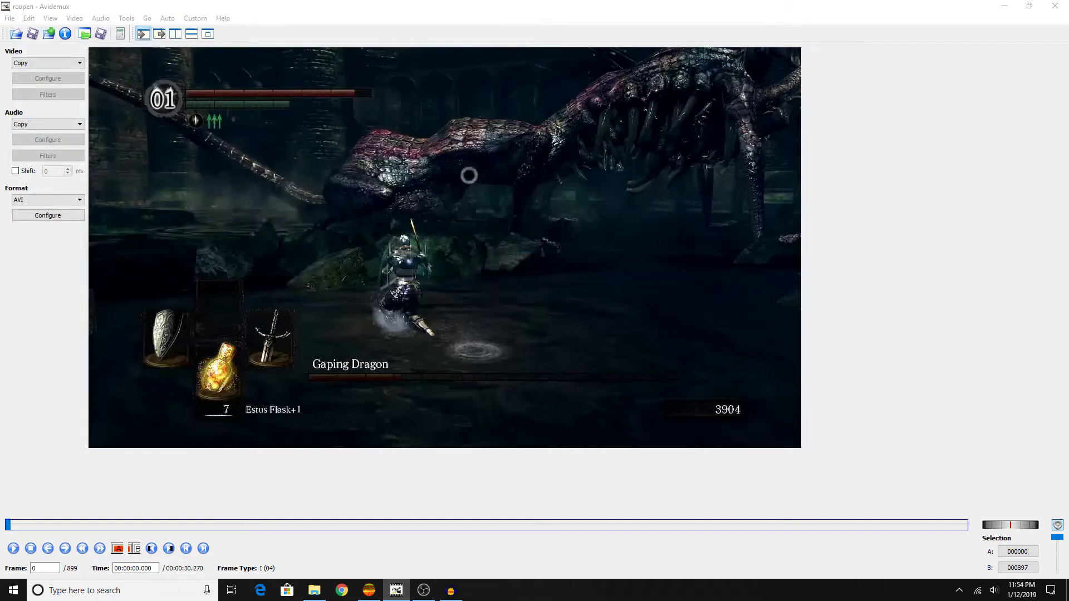
key(Return)
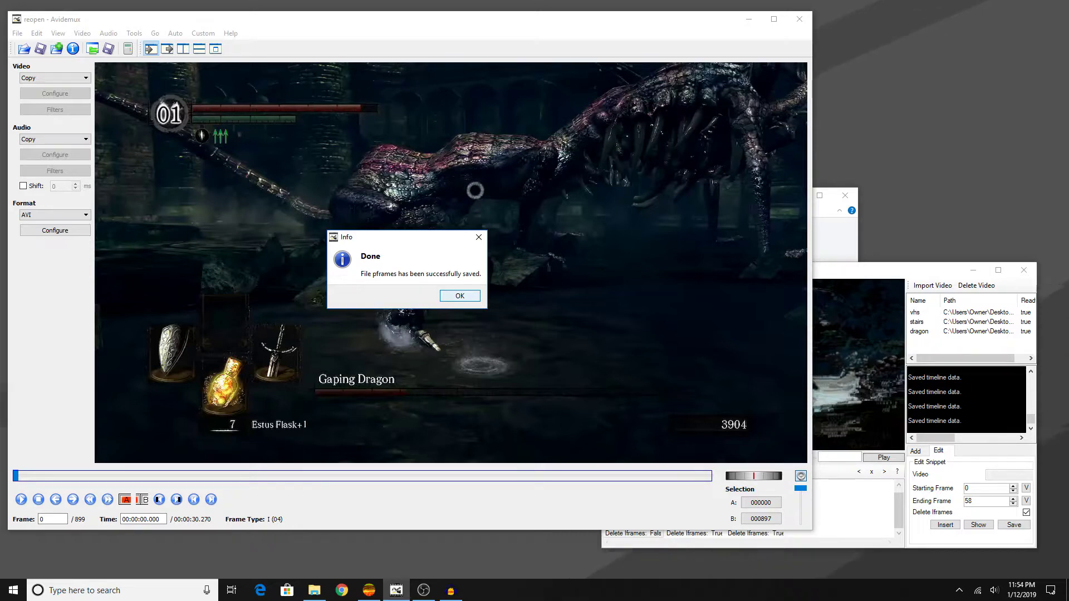
key(Return)
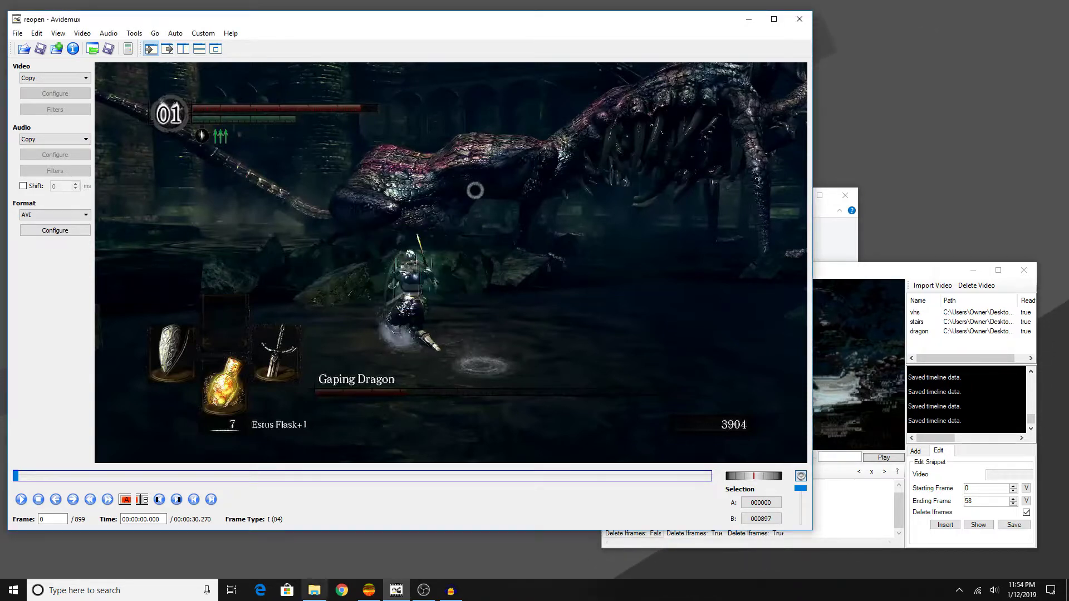
Locate pframes in the Clips folder in File Explorer and open it in VLC media player
click(314, 591)
double_click(406, 313)
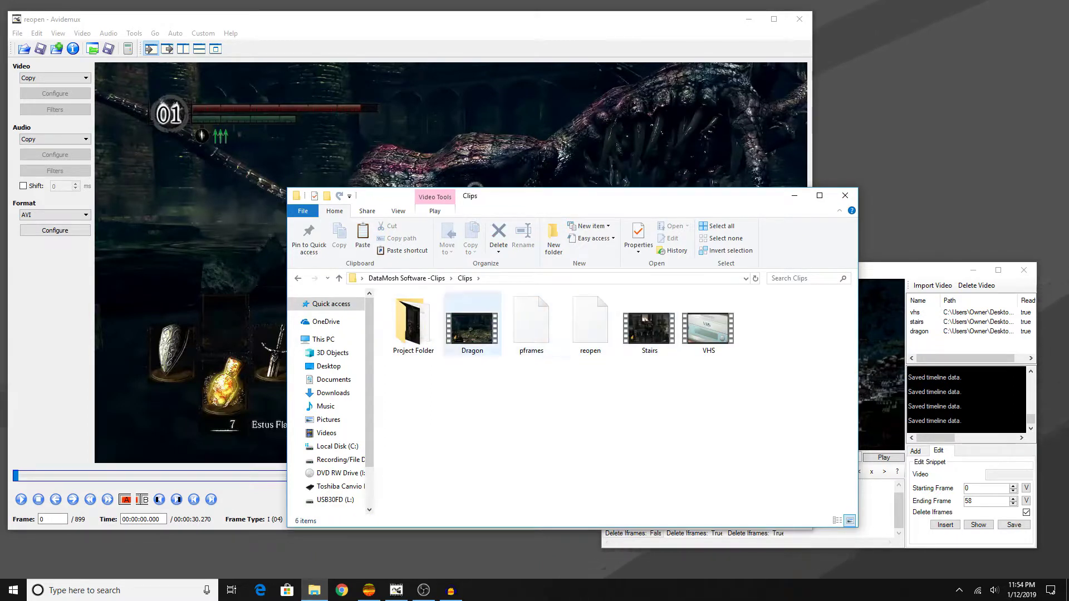
click(532, 325)
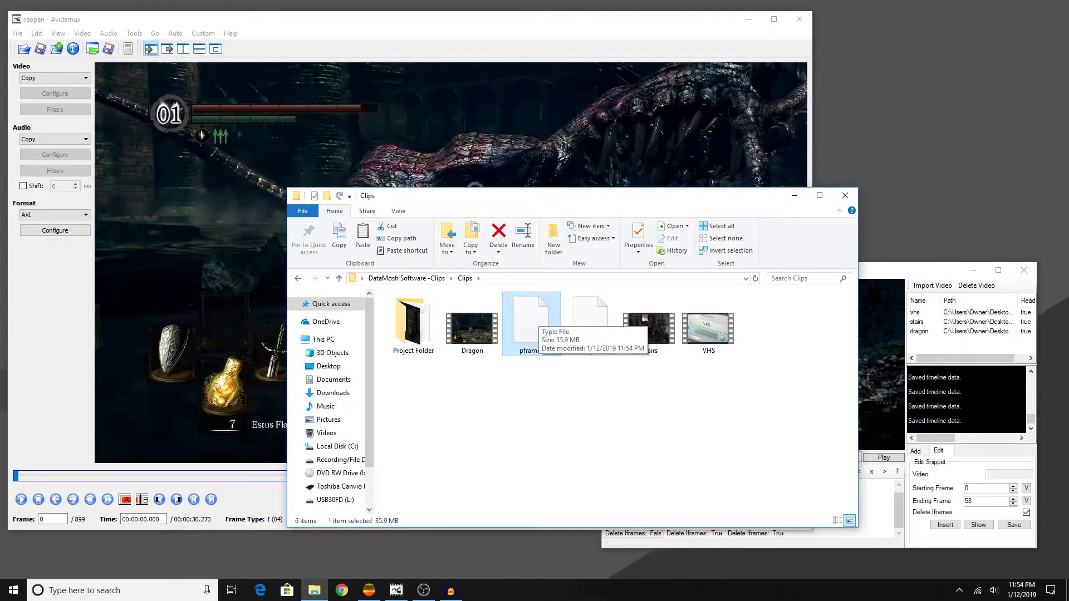
right_click(537, 316)
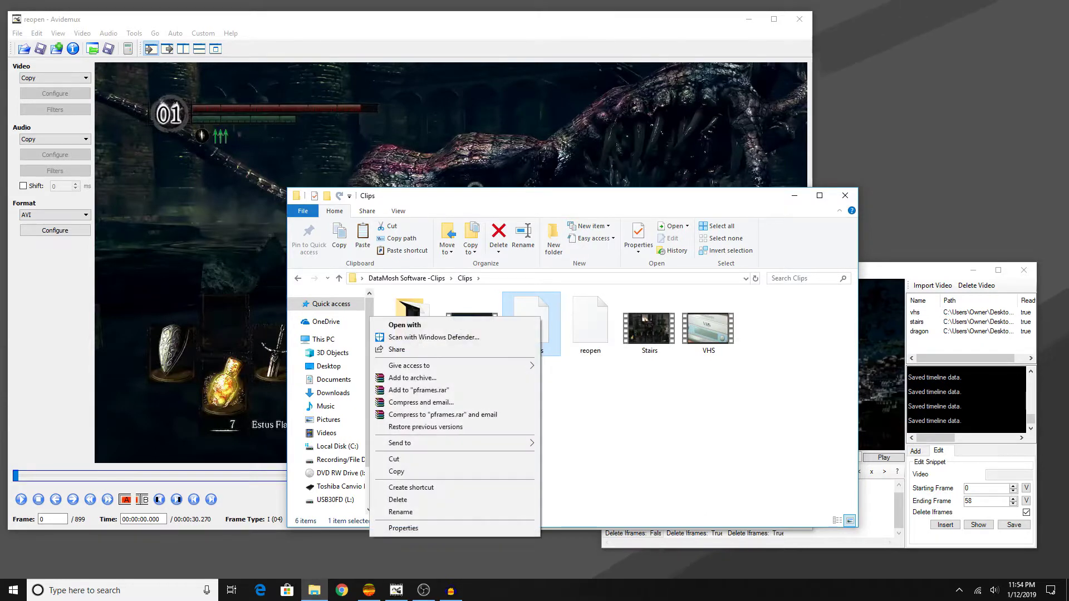
key(Escape)
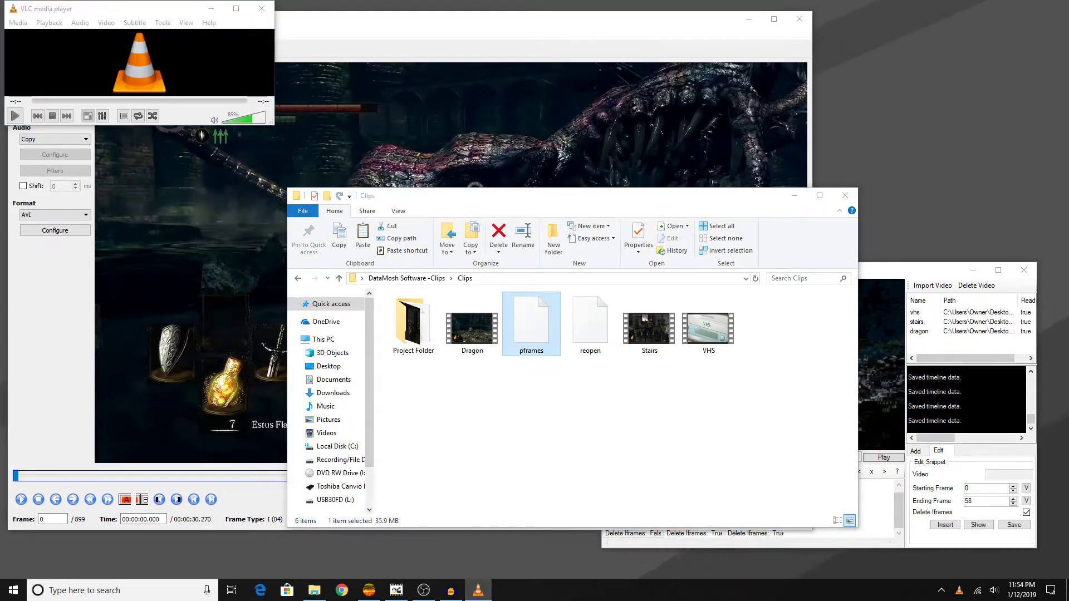
drag(531, 323, 139, 63)
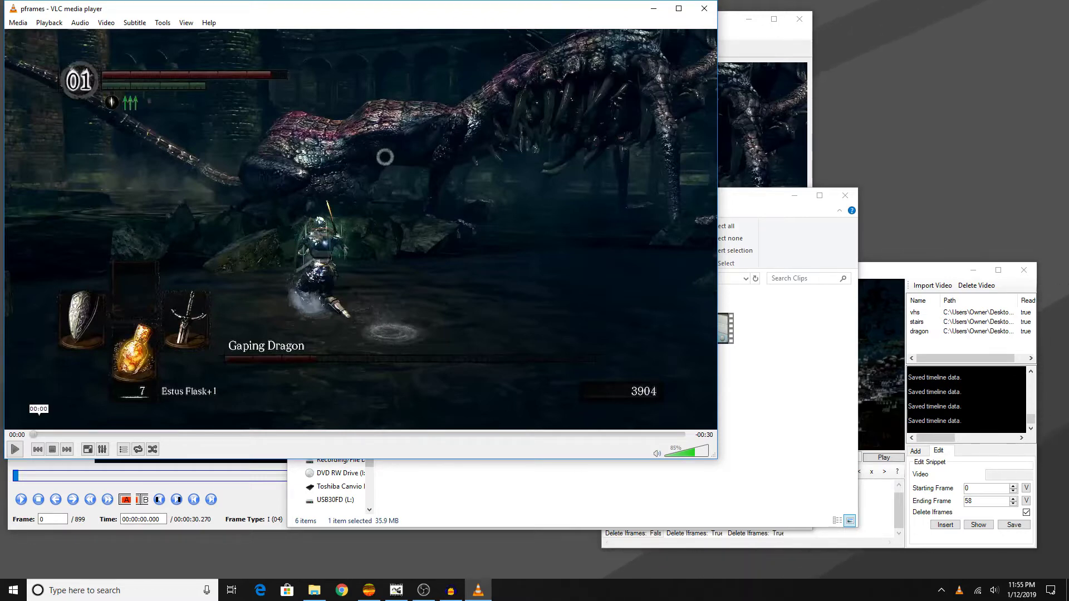
Play pframes from the beginning in VLC to view the datamosh effect, pause it, and close the player
mouse_move(34, 434)
mouse_down()
mouse_move(56, 435)
mouse_move(32, 435)
mouse_up()
click(15, 450)
click(15, 449)
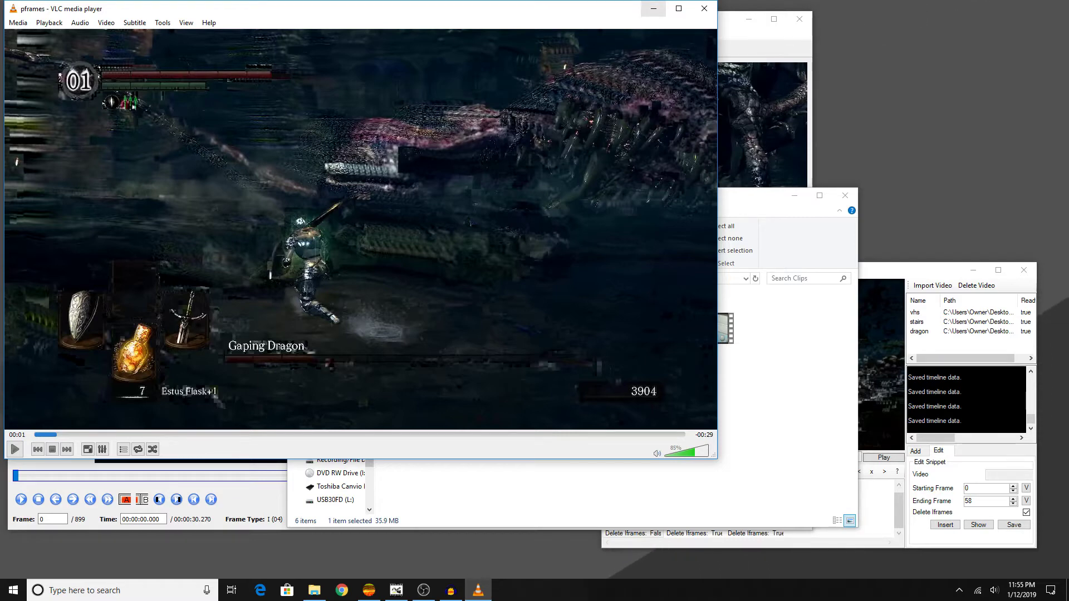
click(705, 9)
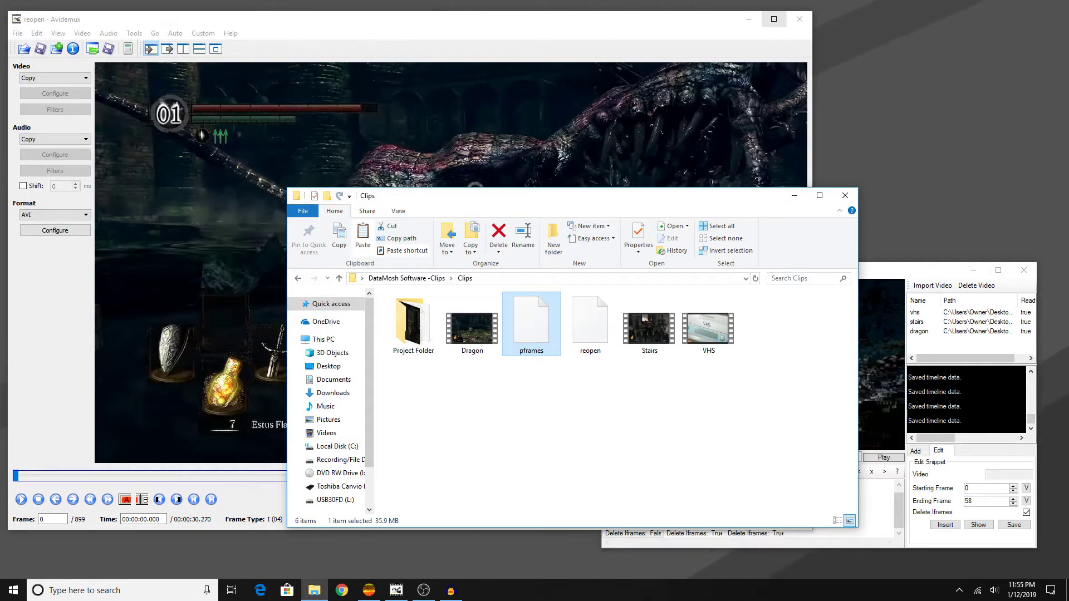
In the maximized Avidemux window, mark a selection from frame 272 to frame 274, and restore the window size
click(773, 19)
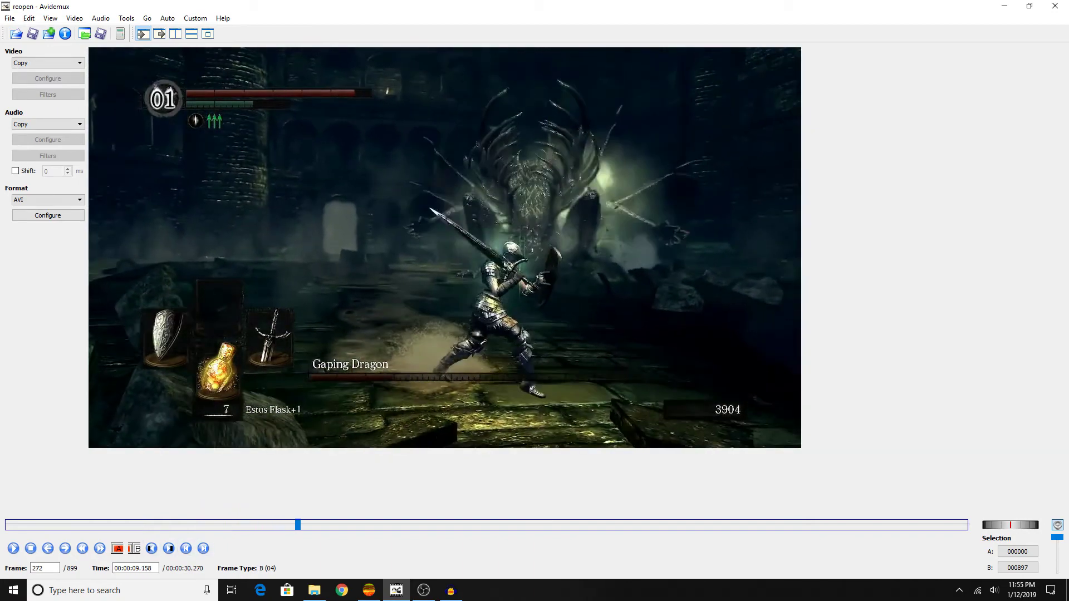
key(bracketleft)
key(Right)
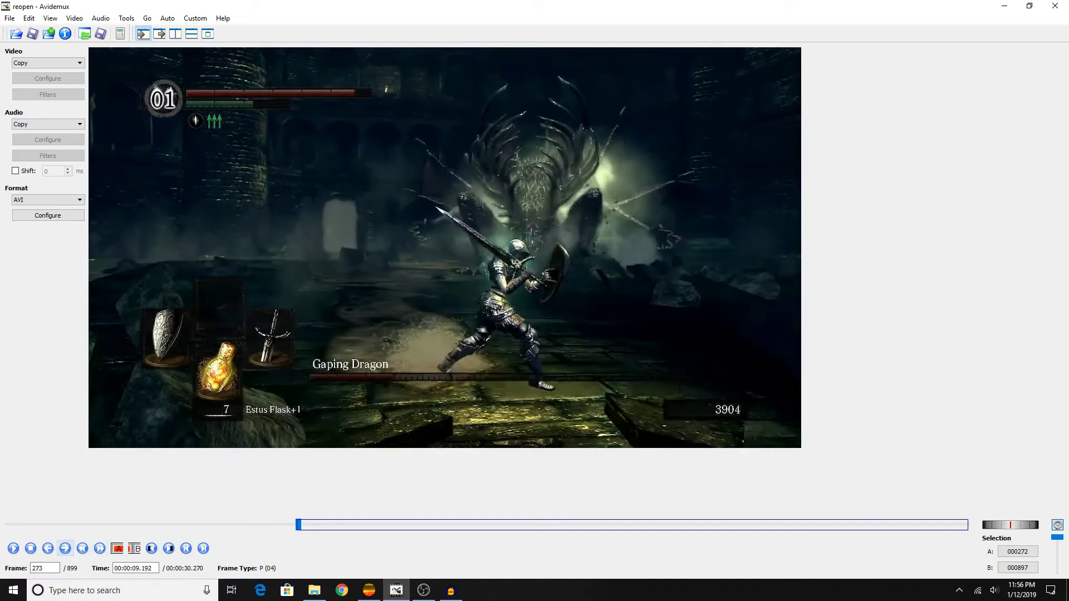
key(Right)
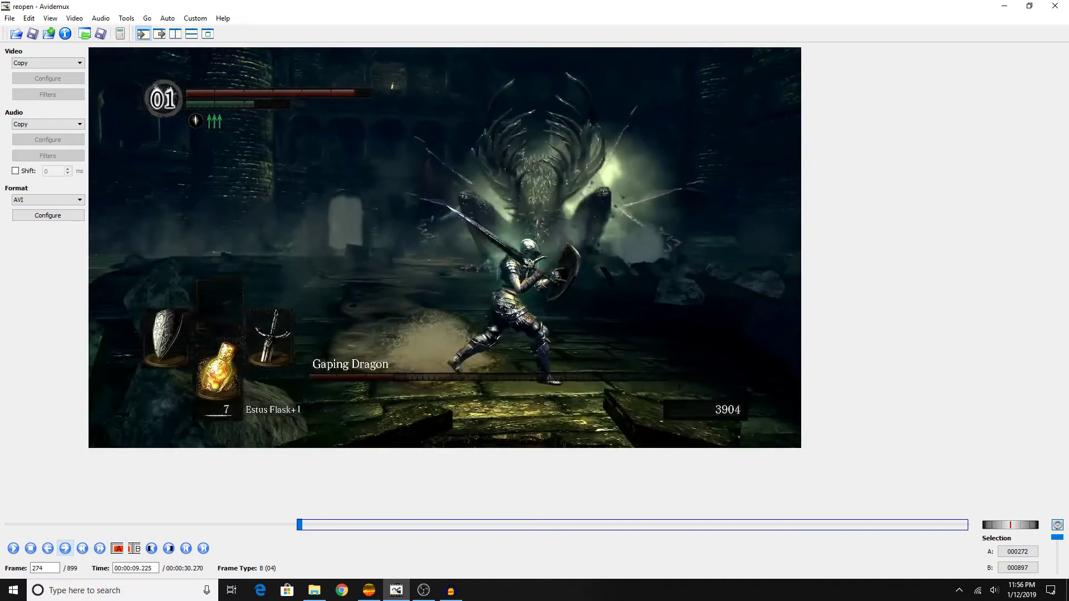
key(bracketright)
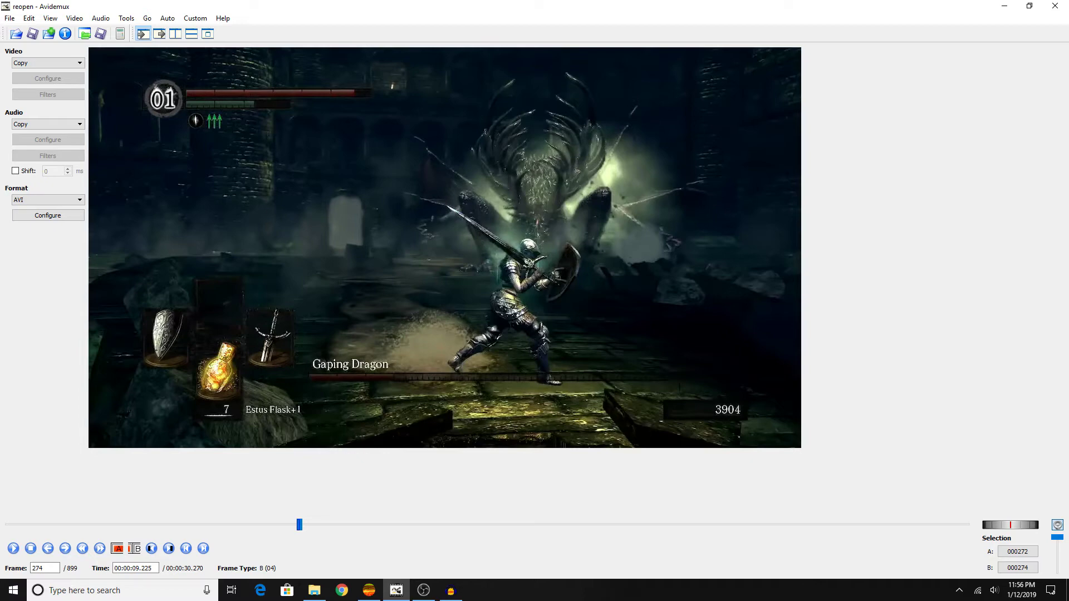
click(1029, 6)
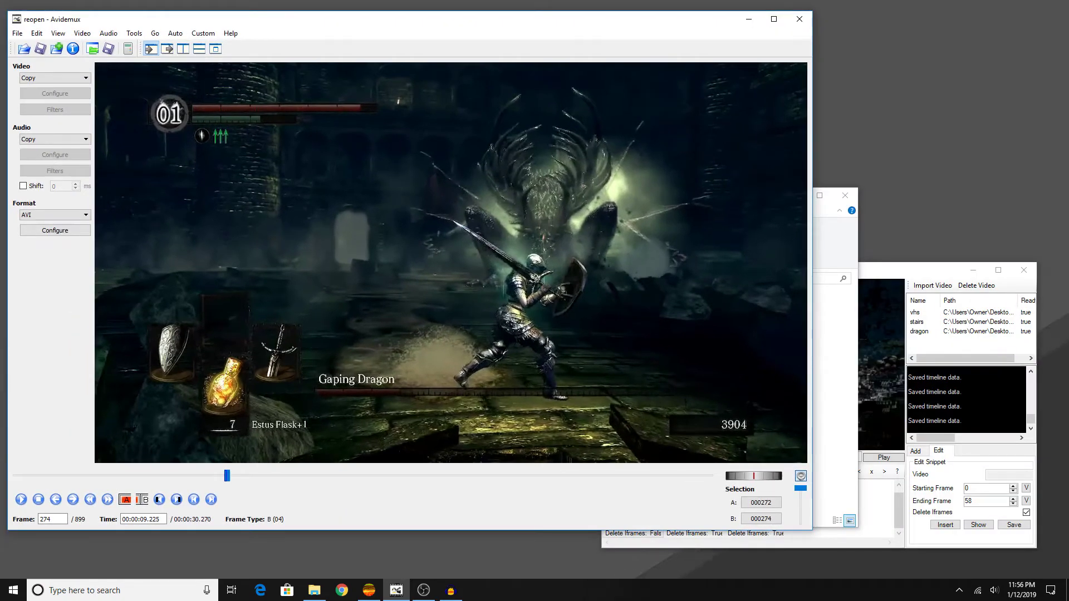